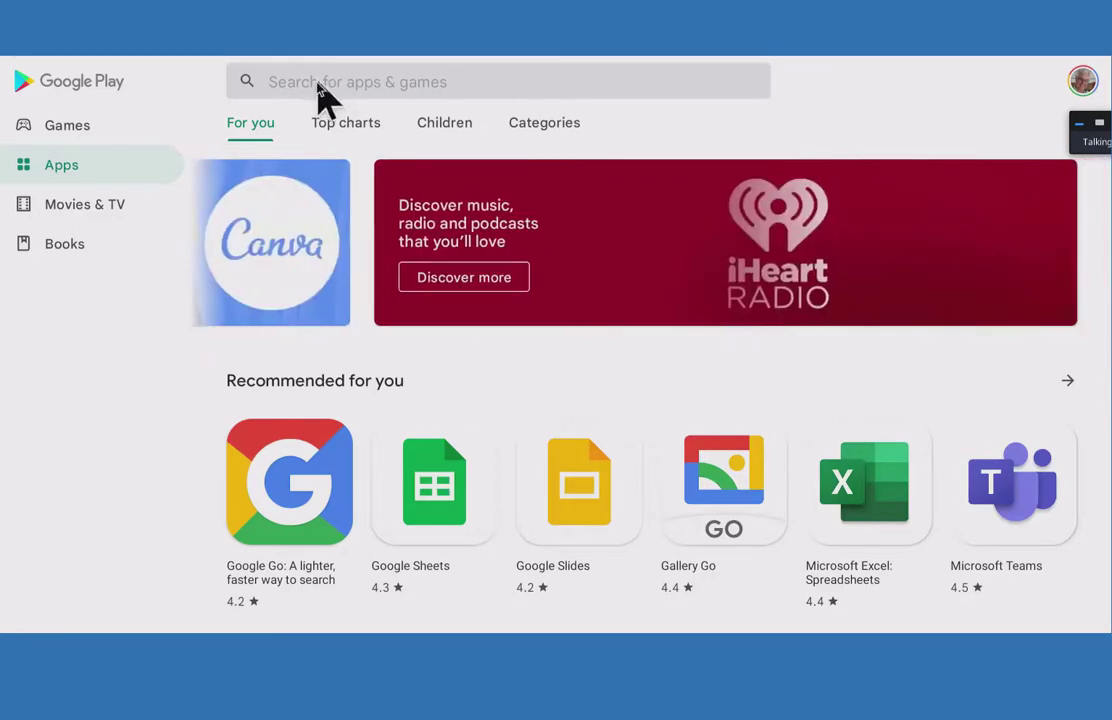
- Rerun the recent 'ms office' Play Store search to reach the installed Microsoft Word: Edit Documents page
left_click(285, 85)
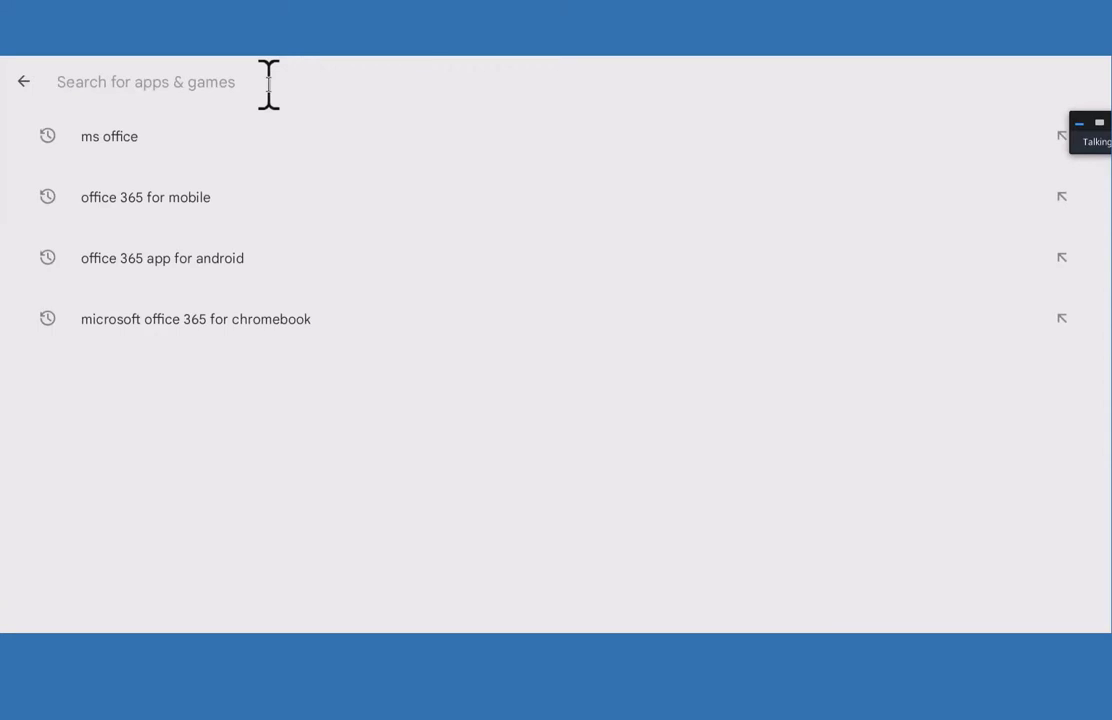
left_click(124, 140)
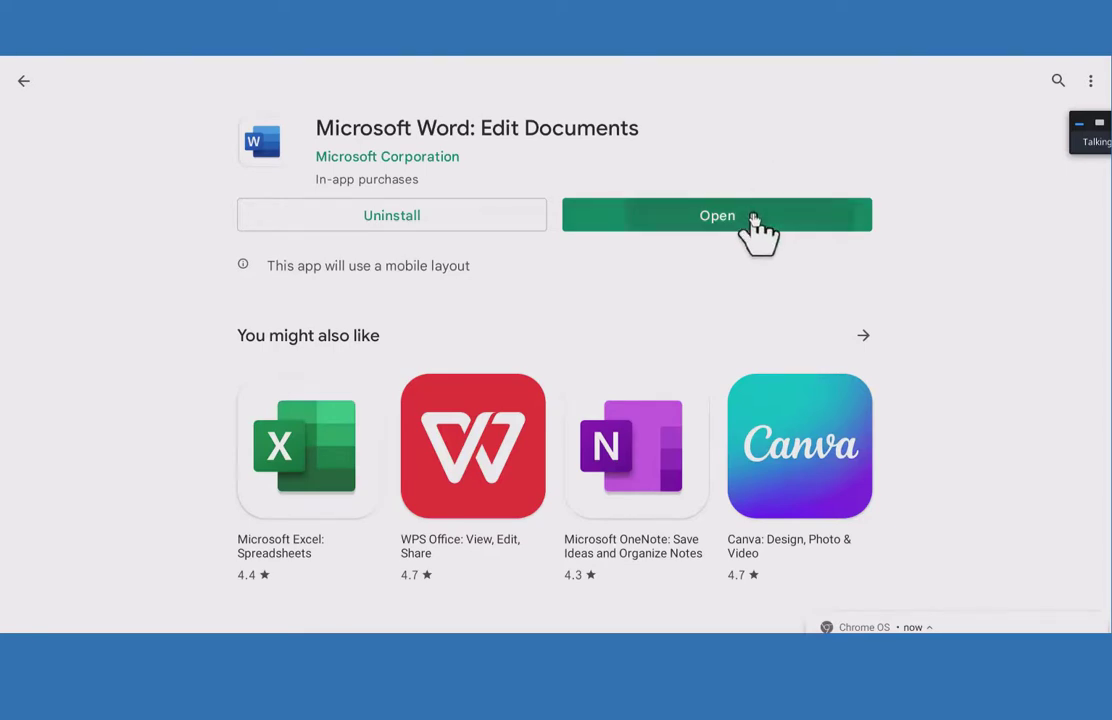
- Launch the installed Microsoft Word app from its Play Store listing
left_click(755, 218)
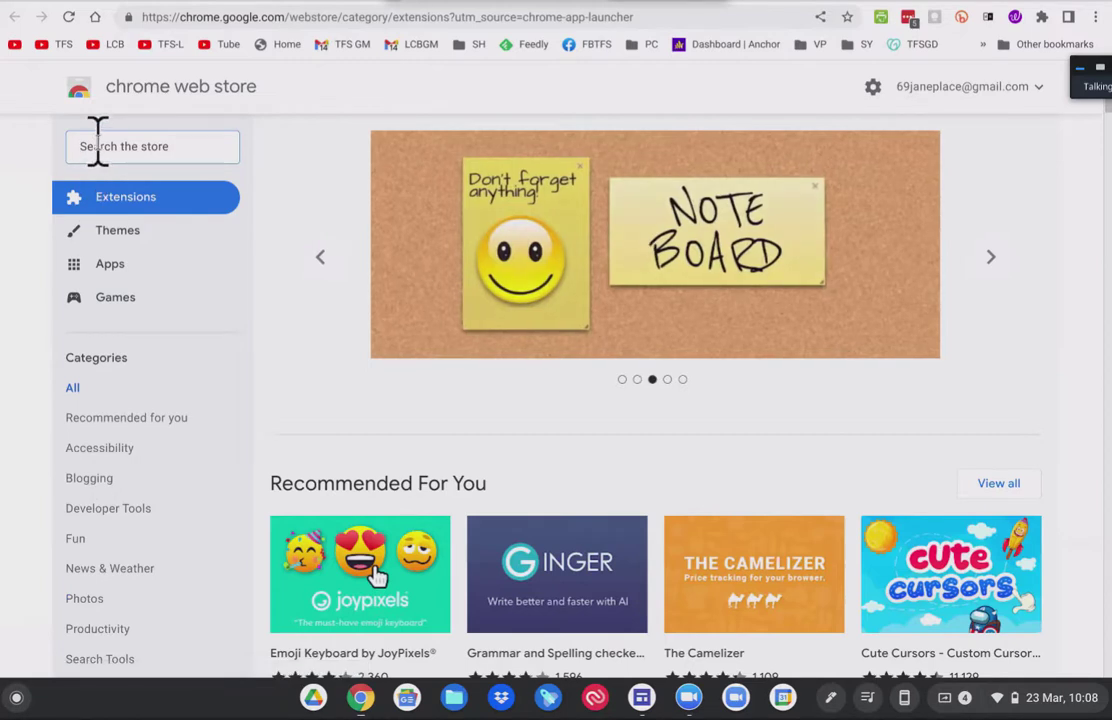
- Search the Chrome Web Store for 'ms office'
left_click(97, 140)
type("off")
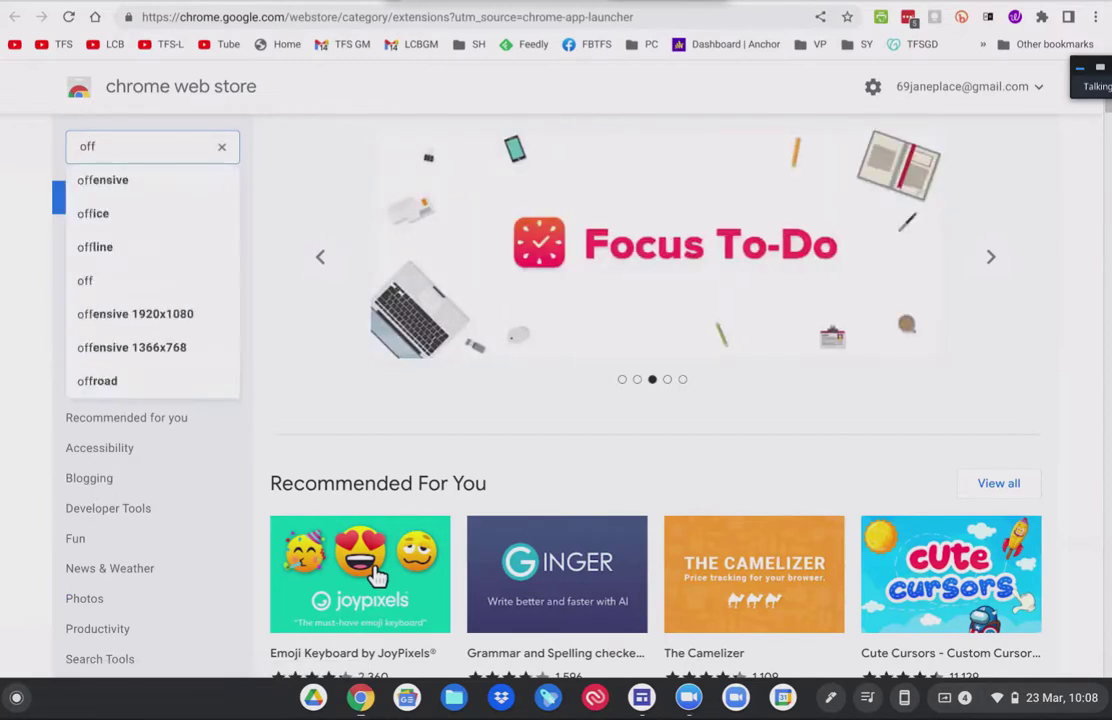
key("BackSpace")
key("BackSpace")
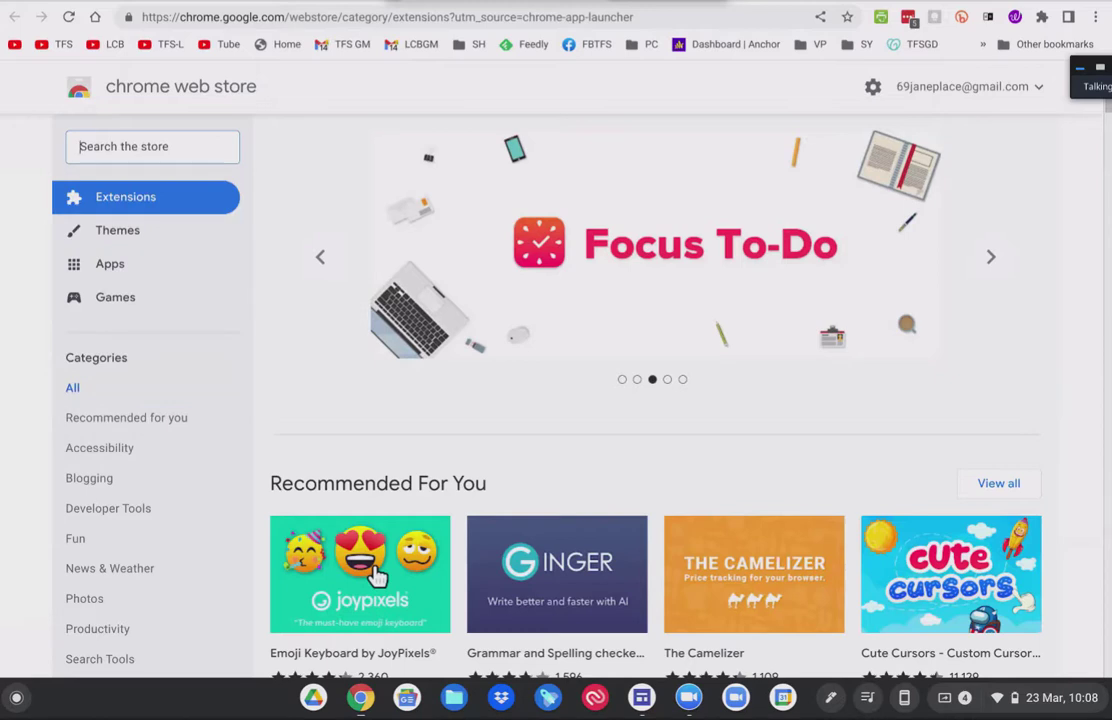
type("ms")
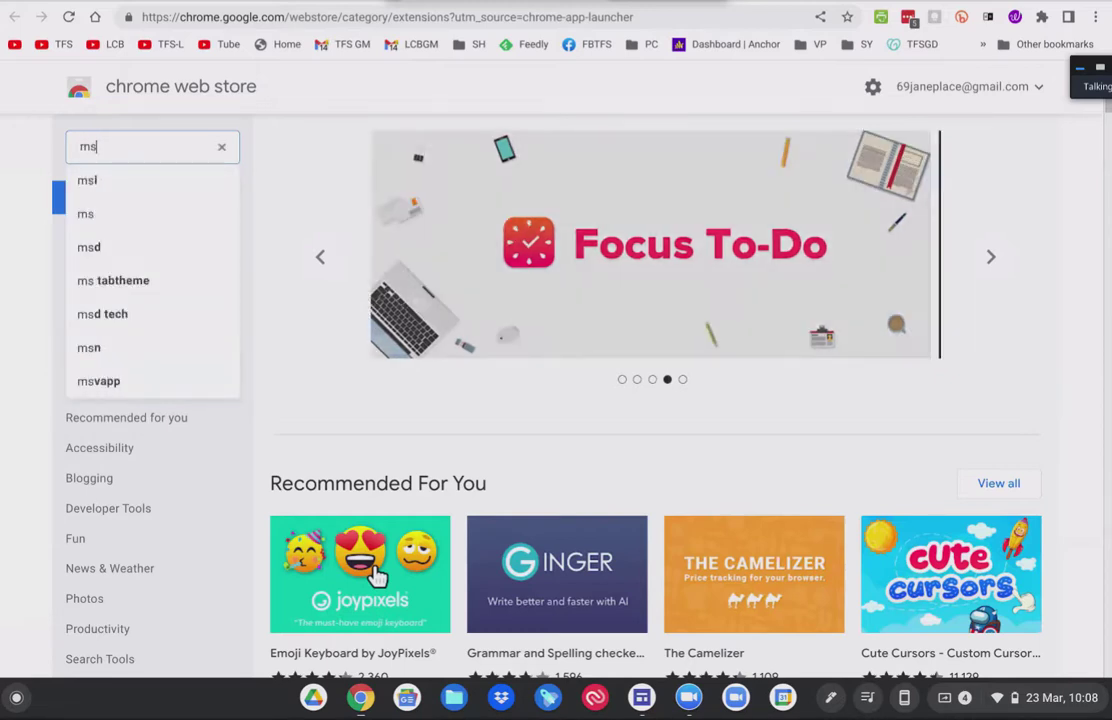
type(" office")
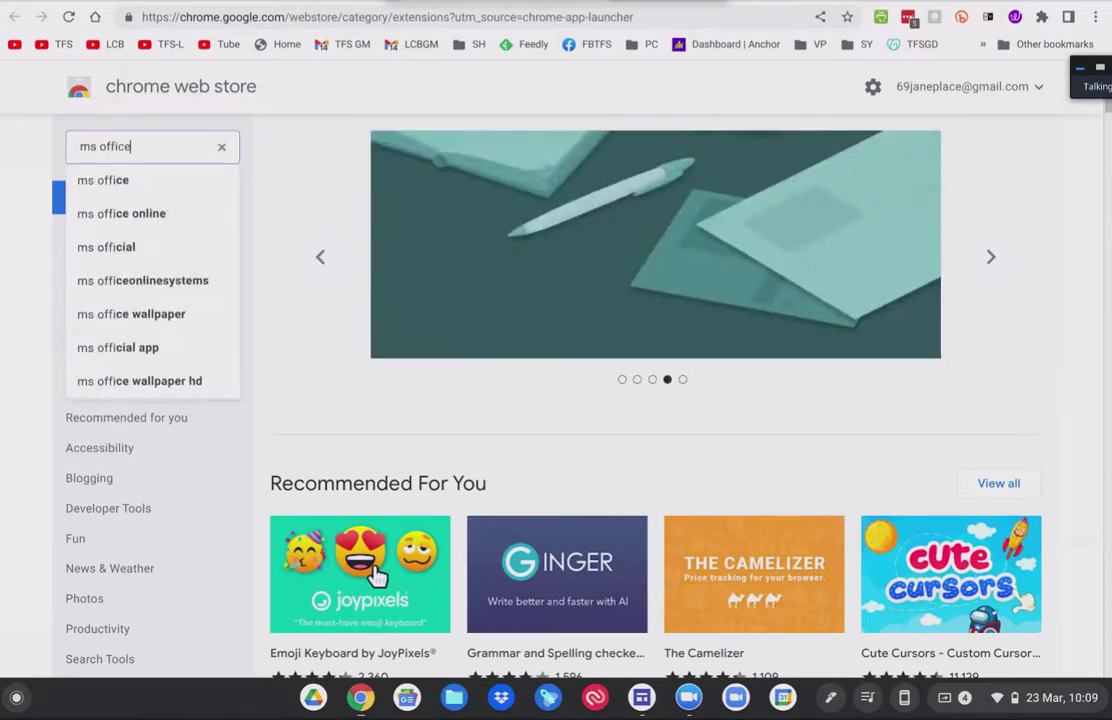
key("Return")
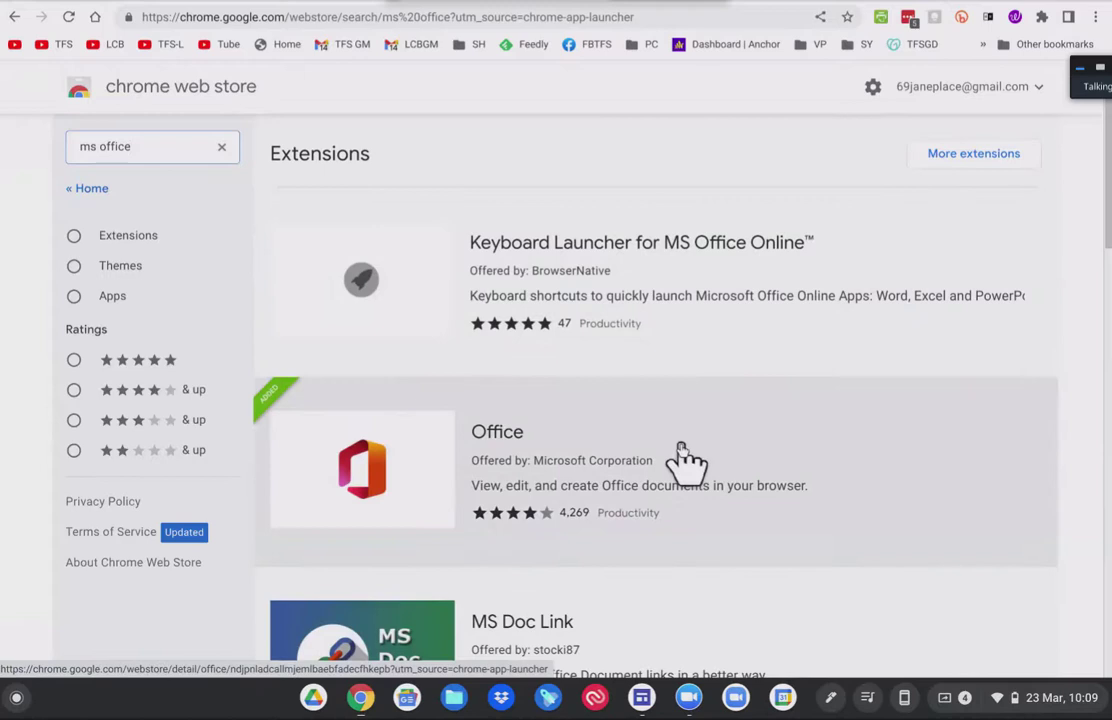
- Scroll the results to confirm Office, Word Online and Excel Online are already added
scroll(685, 460, "down", 1)
scroll(685, 460, "down", 1)
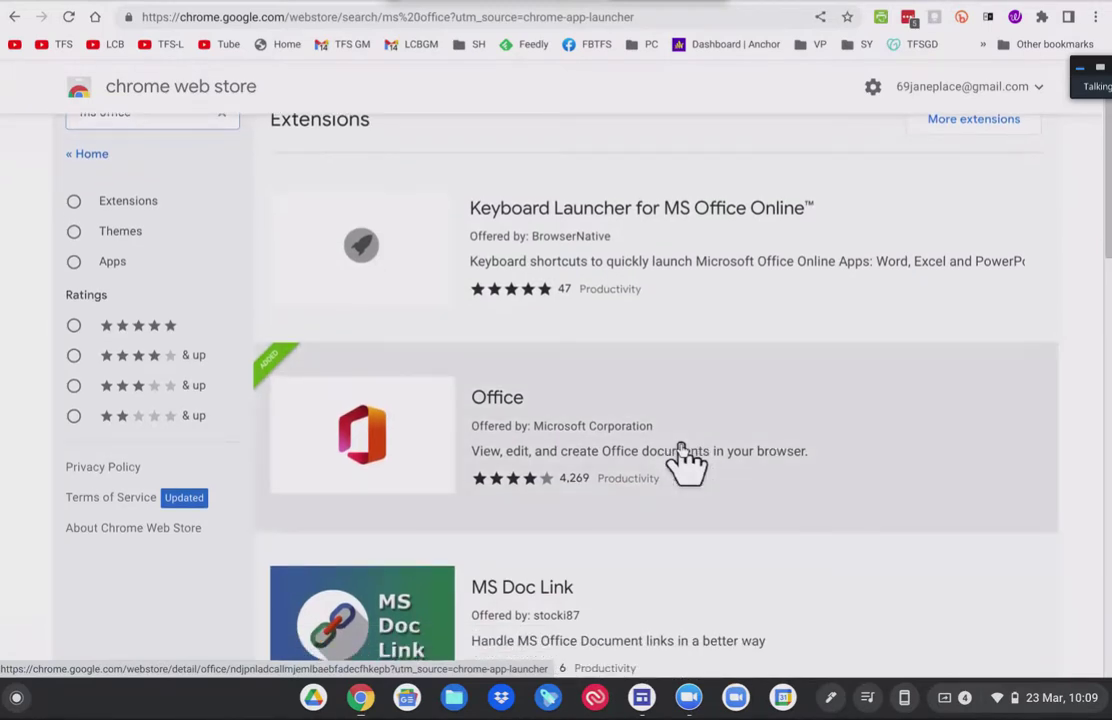
scroll(687, 460, "down", 1)
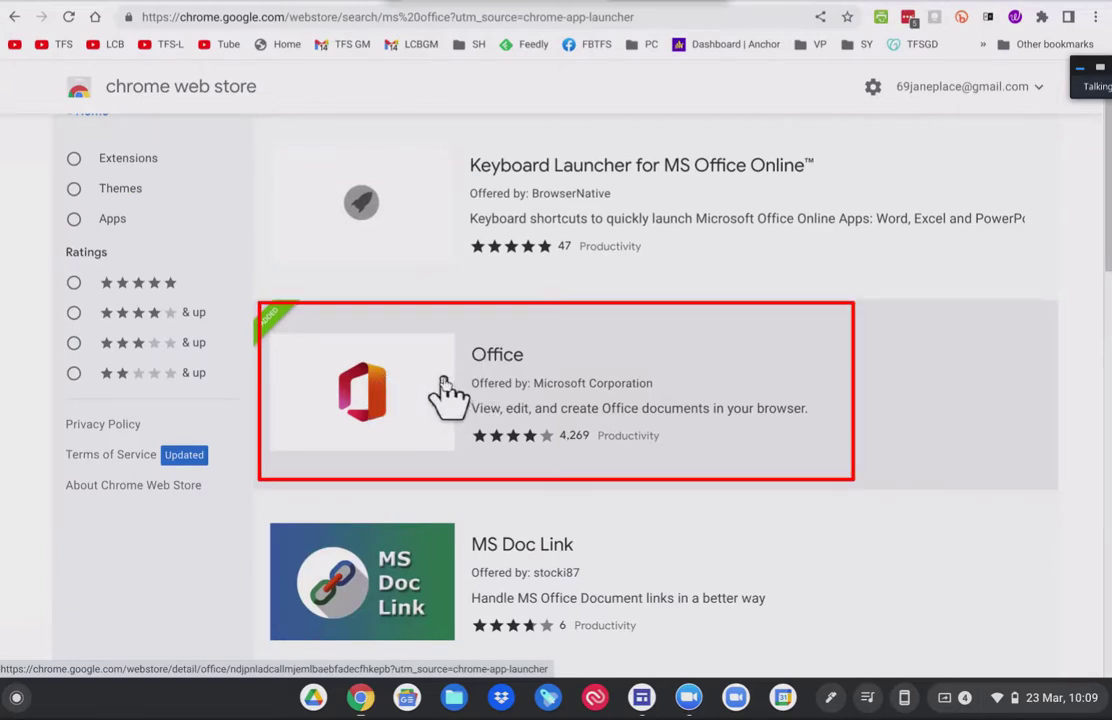
scroll(441, 380, "up", 2)
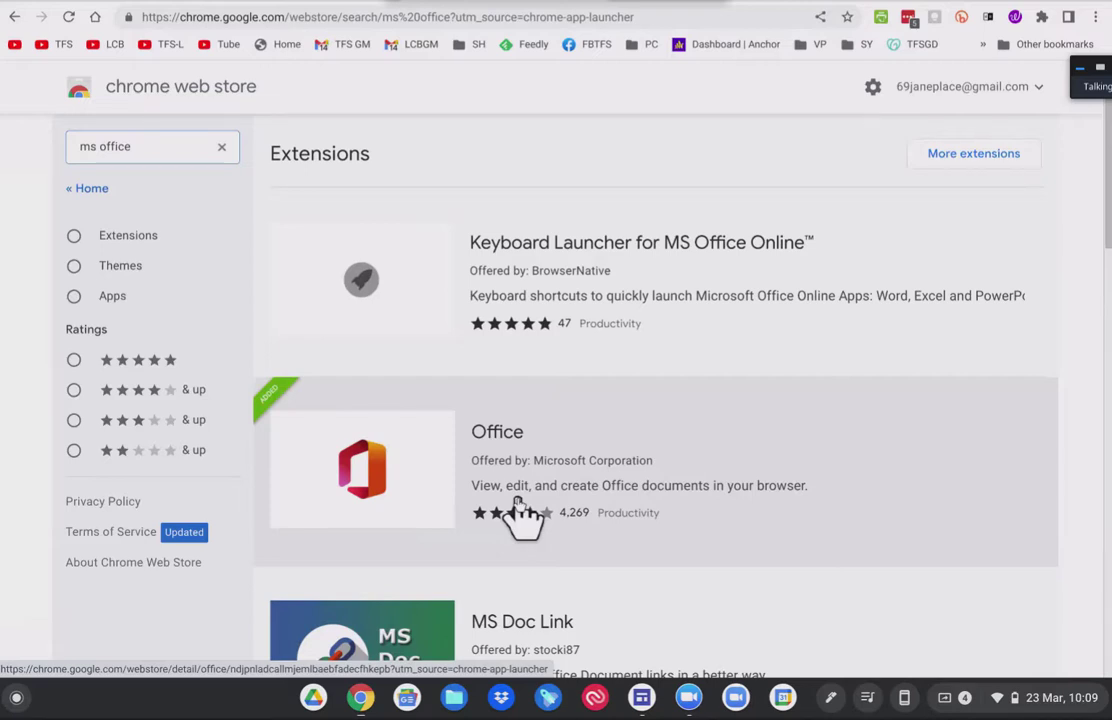
scroll(519, 515, "down", 10)
scroll(675, 533, "down", 1)
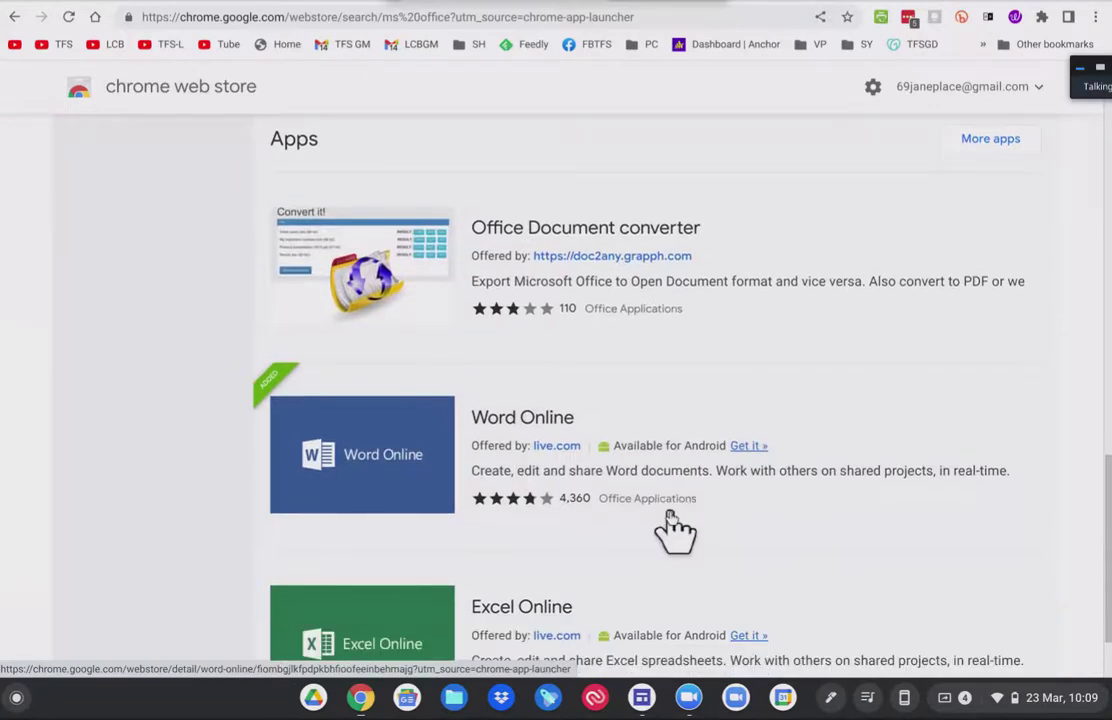
scroll(670, 520, "down", 2)
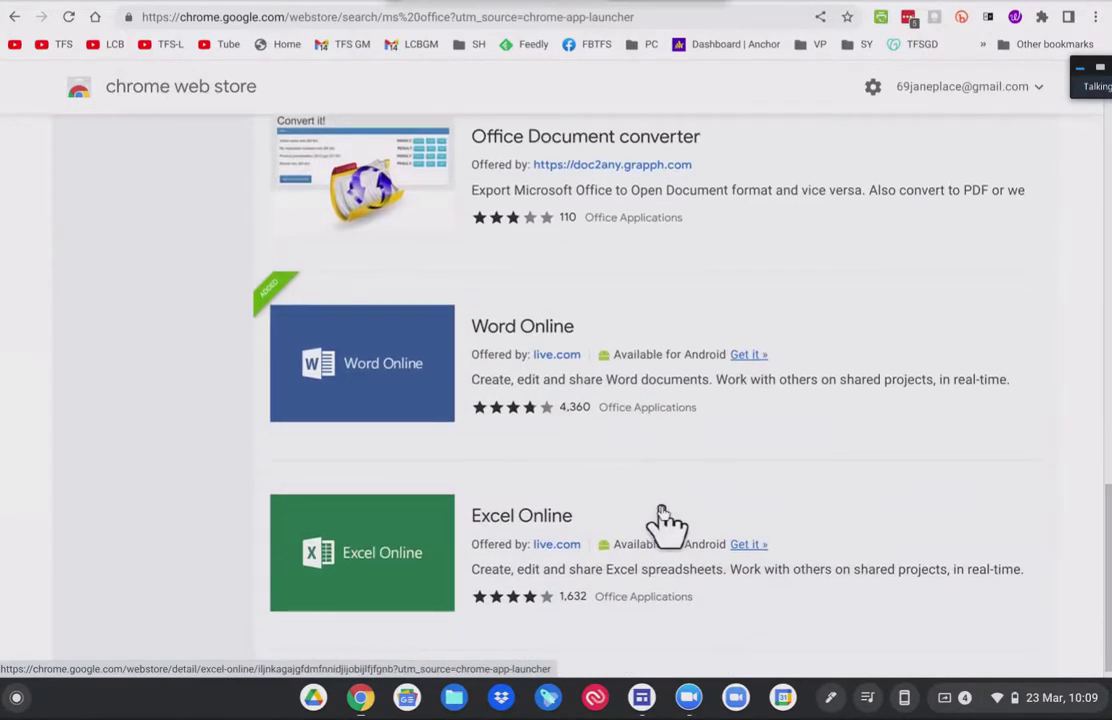
scroll(660, 515, "up", 1)
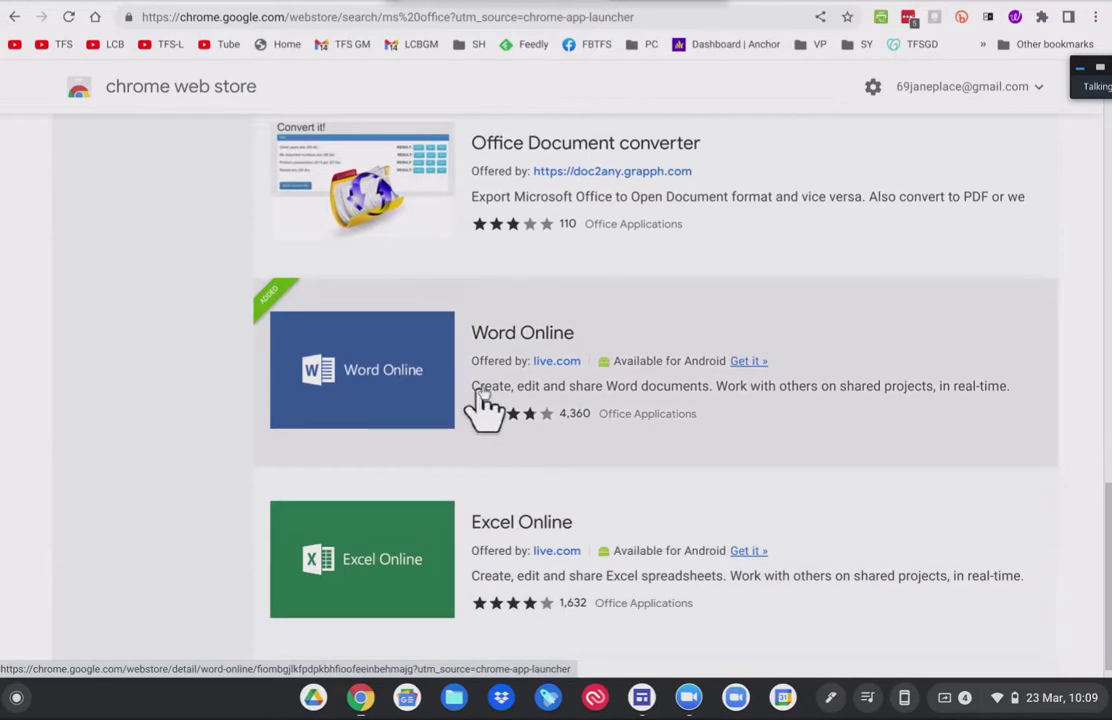
scroll(480, 400, "up", 1)
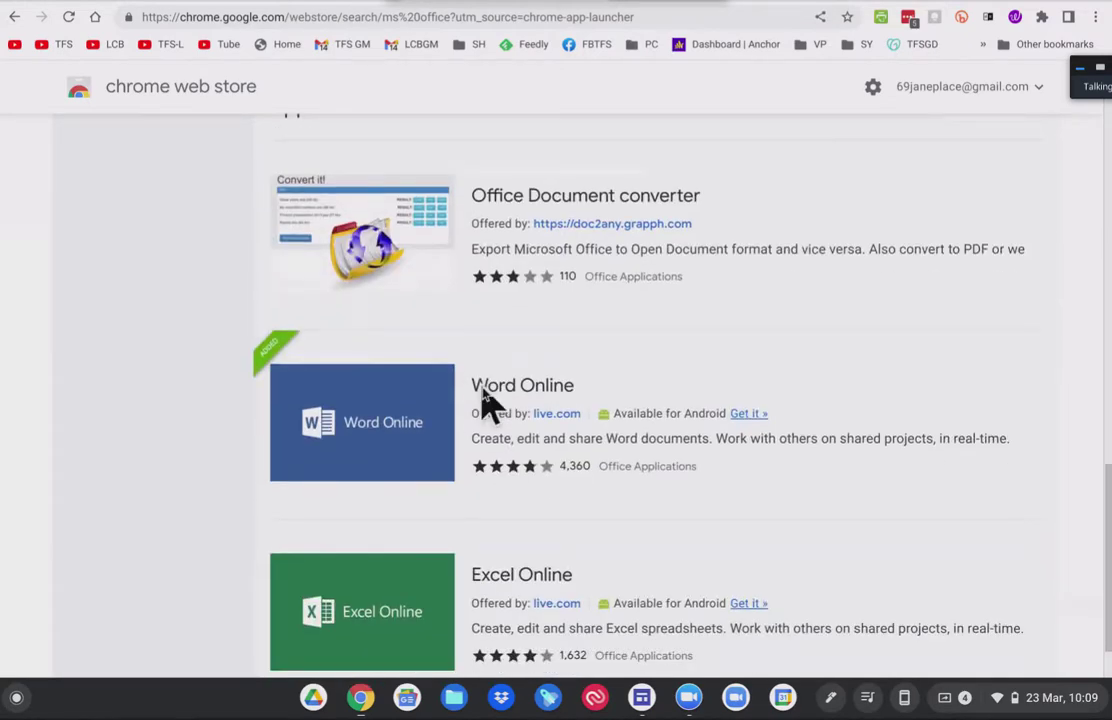
scroll(484, 400, "down", 1)
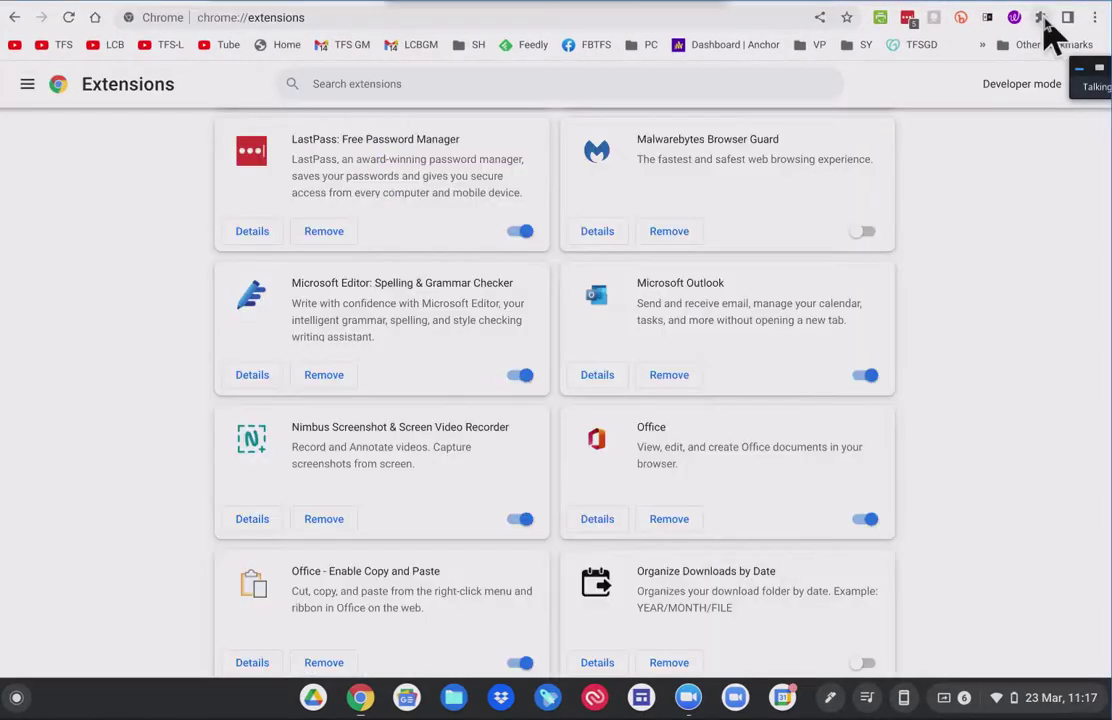
- Pin the Office extension to the Chrome toolbar and open its launcher of apps and recent documents
left_click(1041, 17)
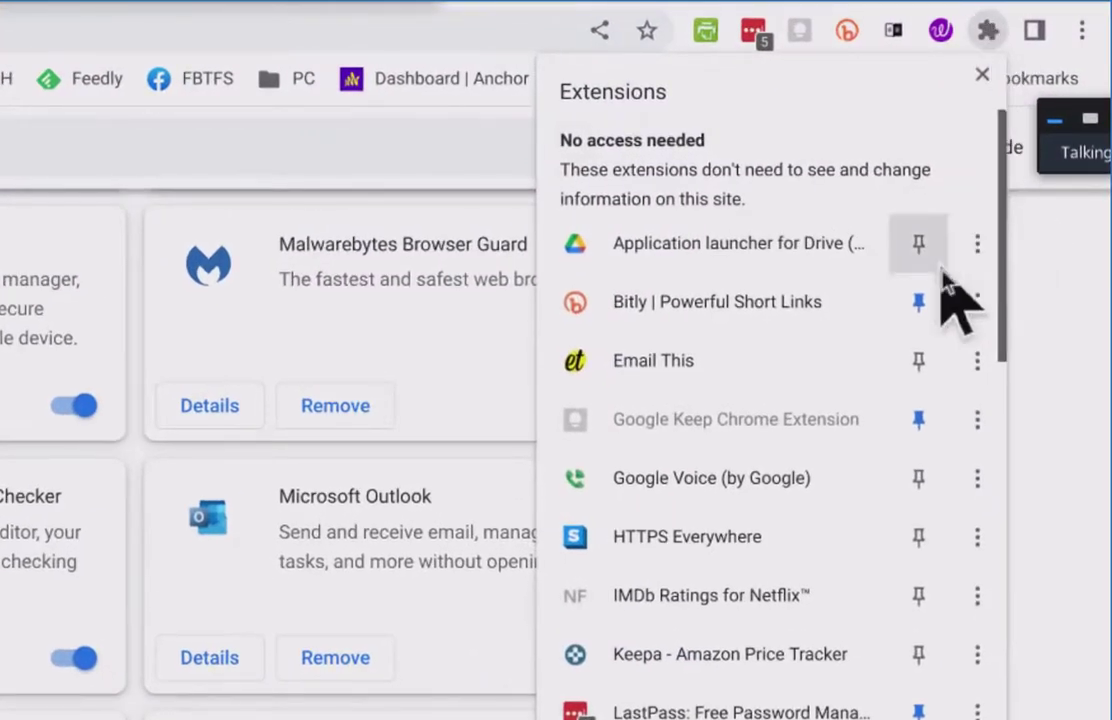
scroll(880, 340, "down", 3)
scroll(858, 345, "down", 1)
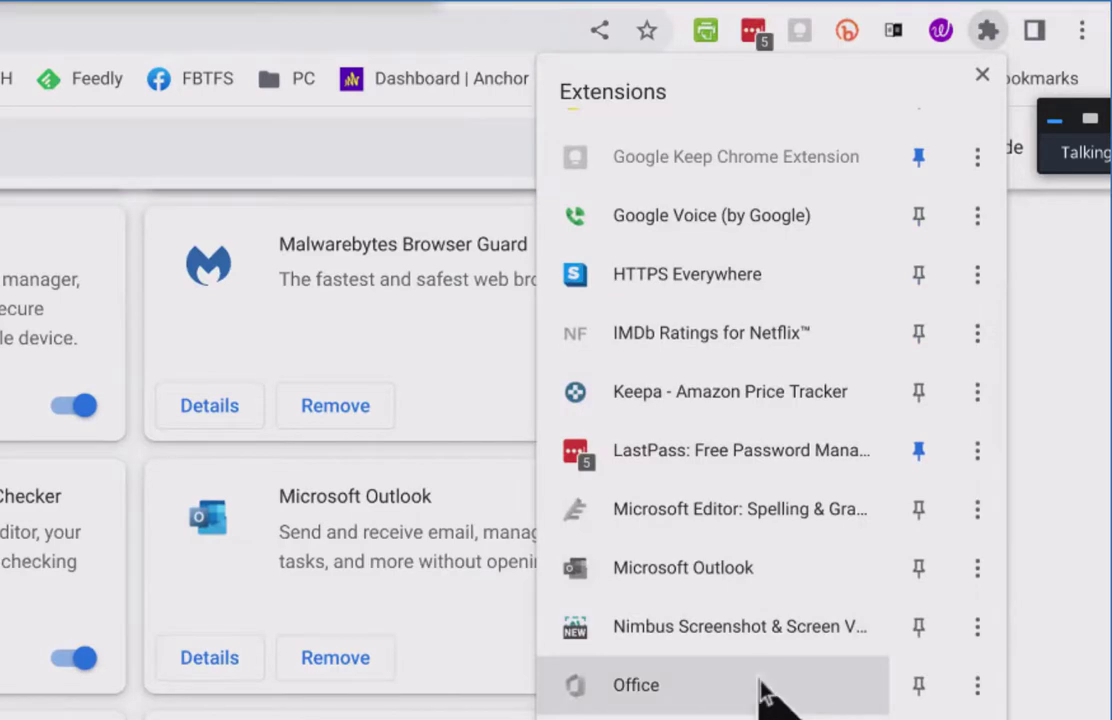
left_click(757, 686)
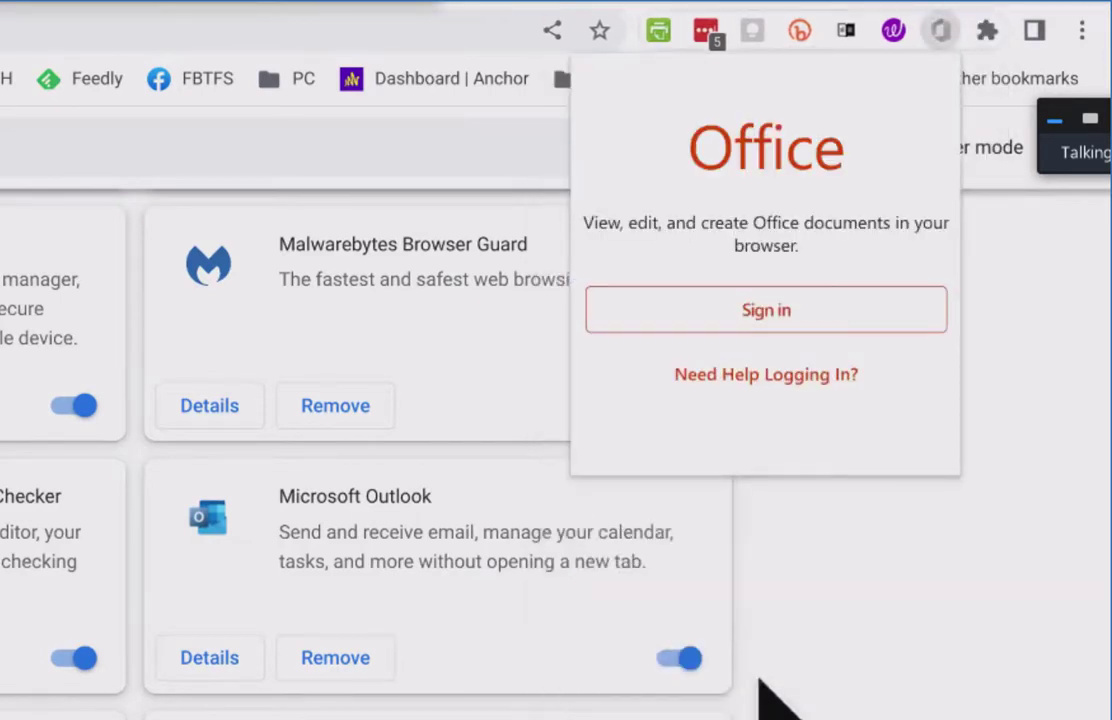
left_click(987, 30)
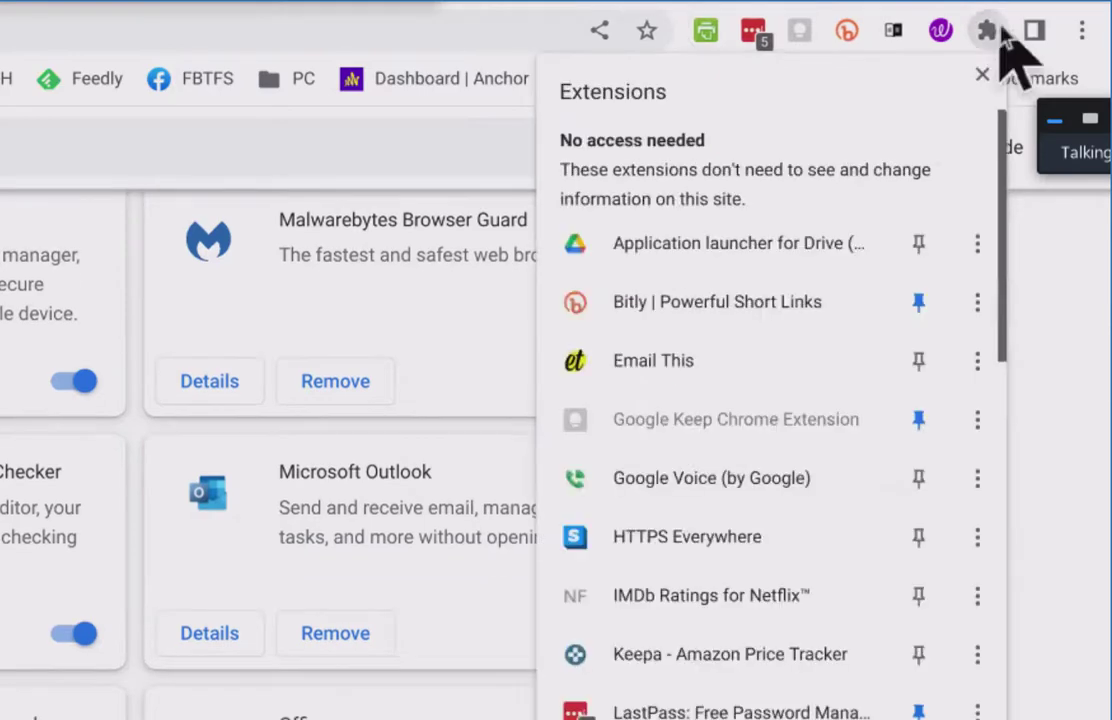
scroll(846, 422, "down", 5)
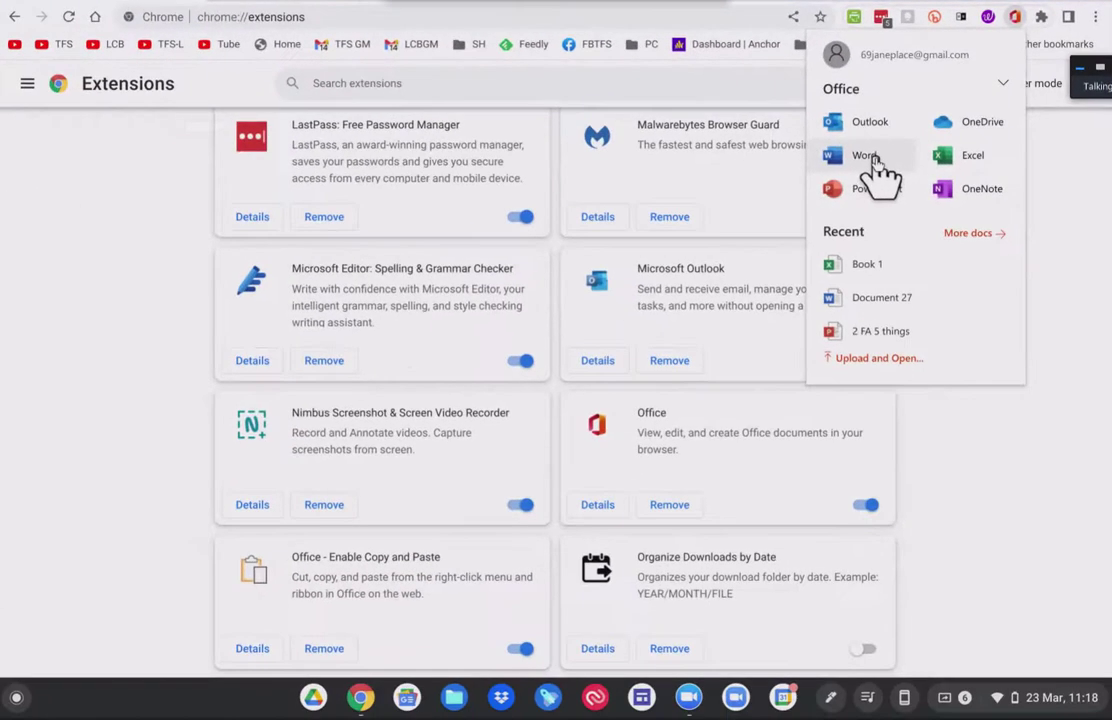
left_click(690, 270)
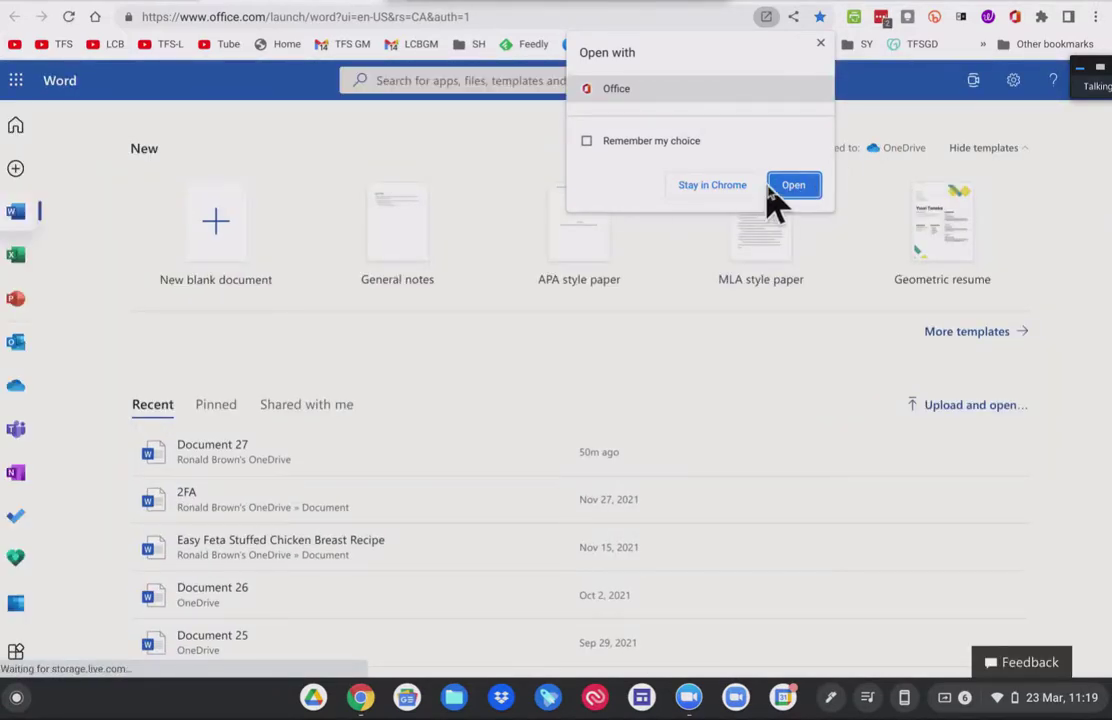
left_click(736, 196)
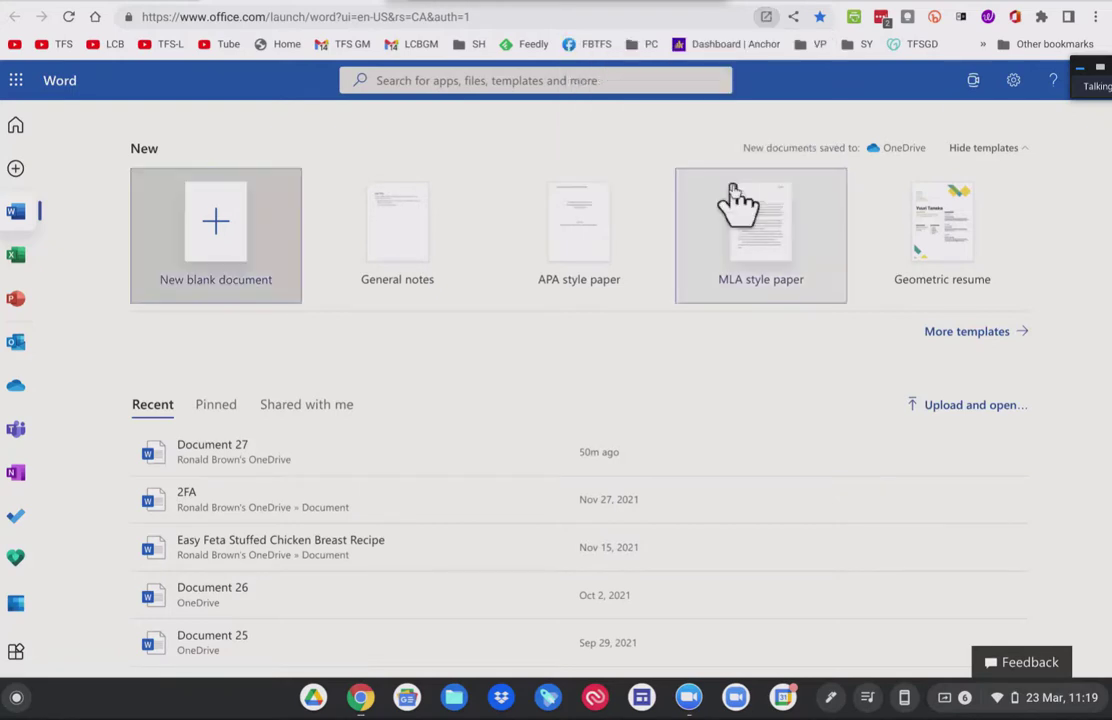
scroll(556, 270, "down", 1)
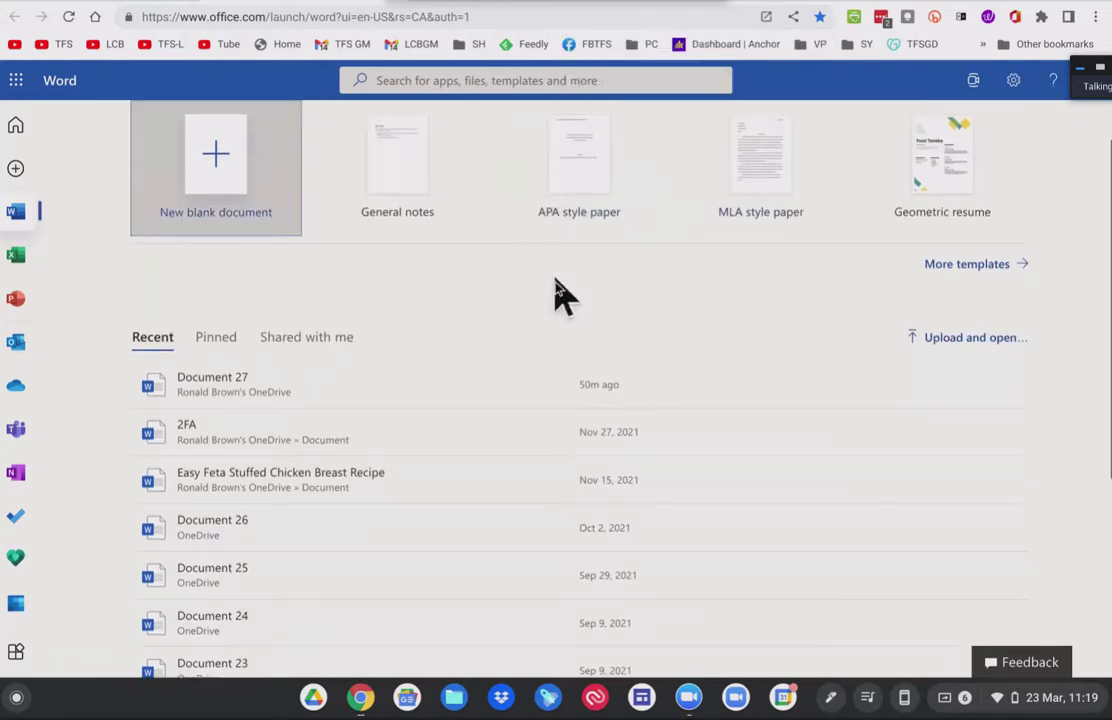
scroll(556, 295, "down", 2)
scroll(530, 292, "down", 3)
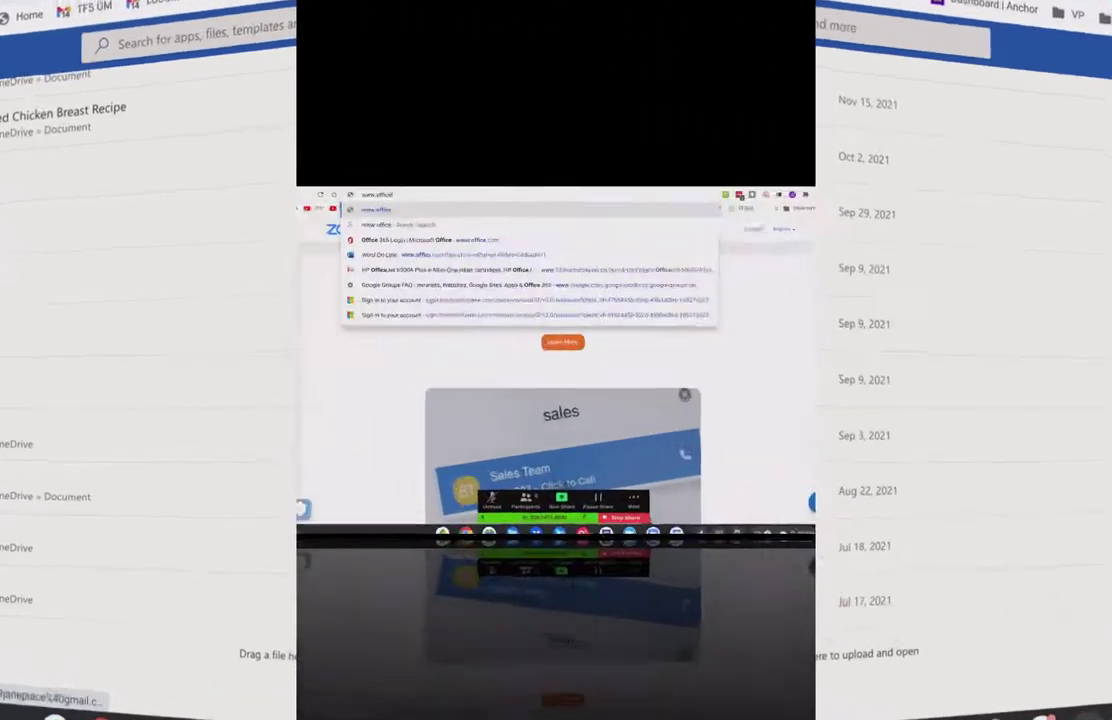
type(".com")
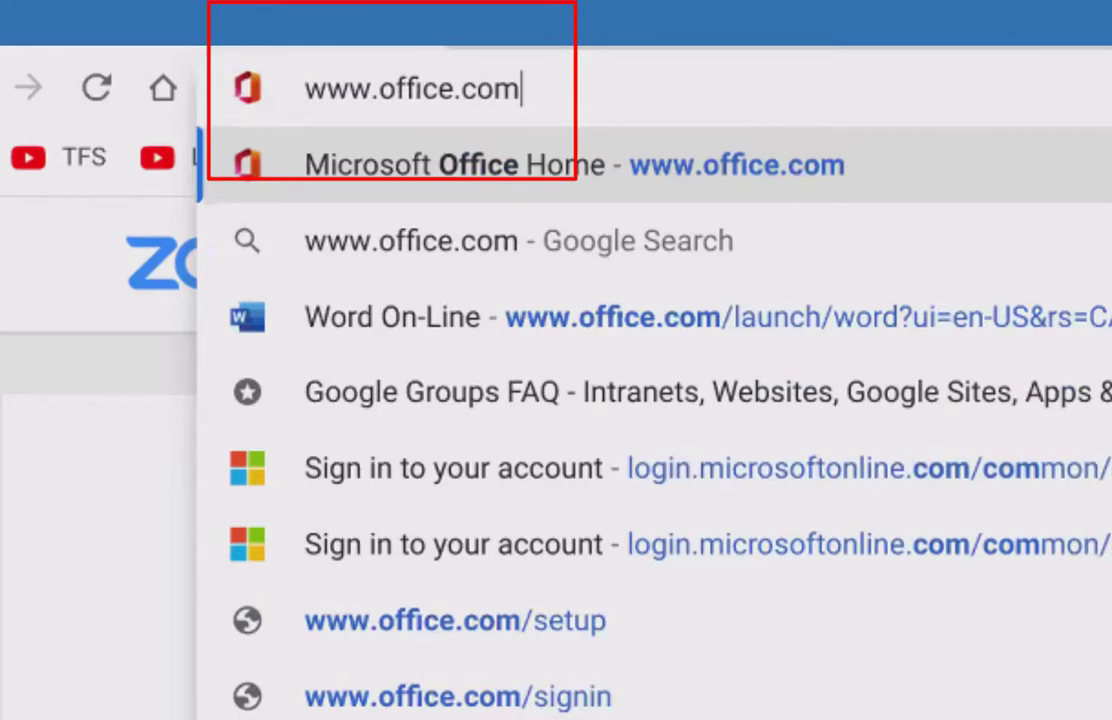
key("Return")
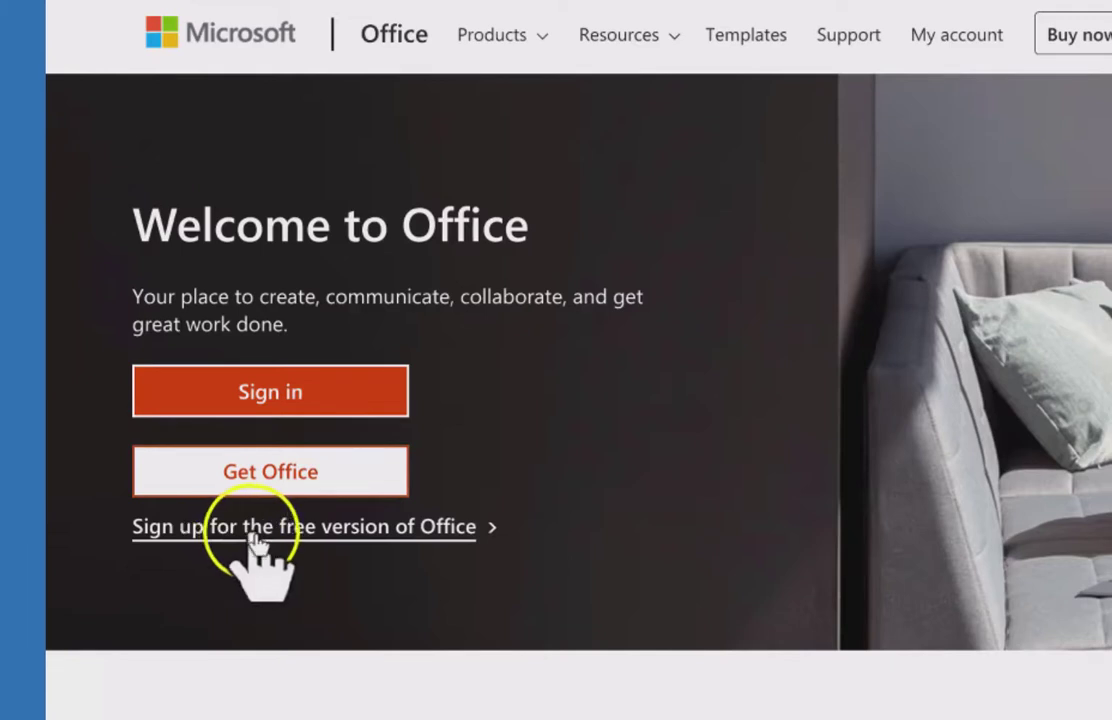
left_click(478, 528)
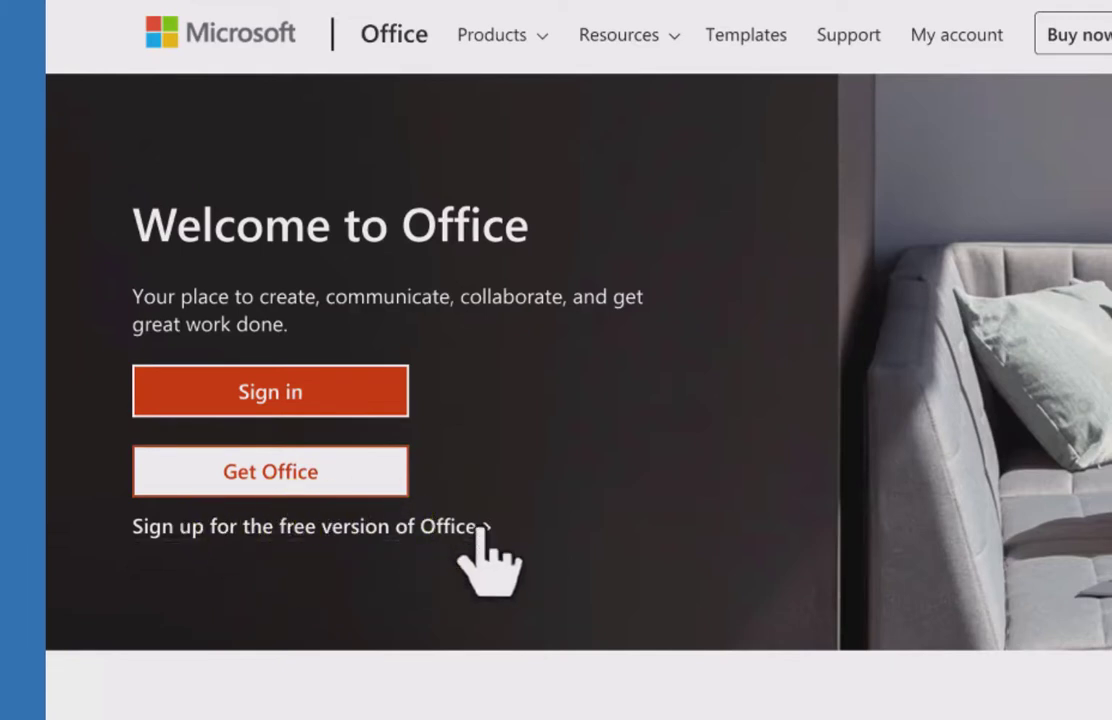
left_click(350, 395)
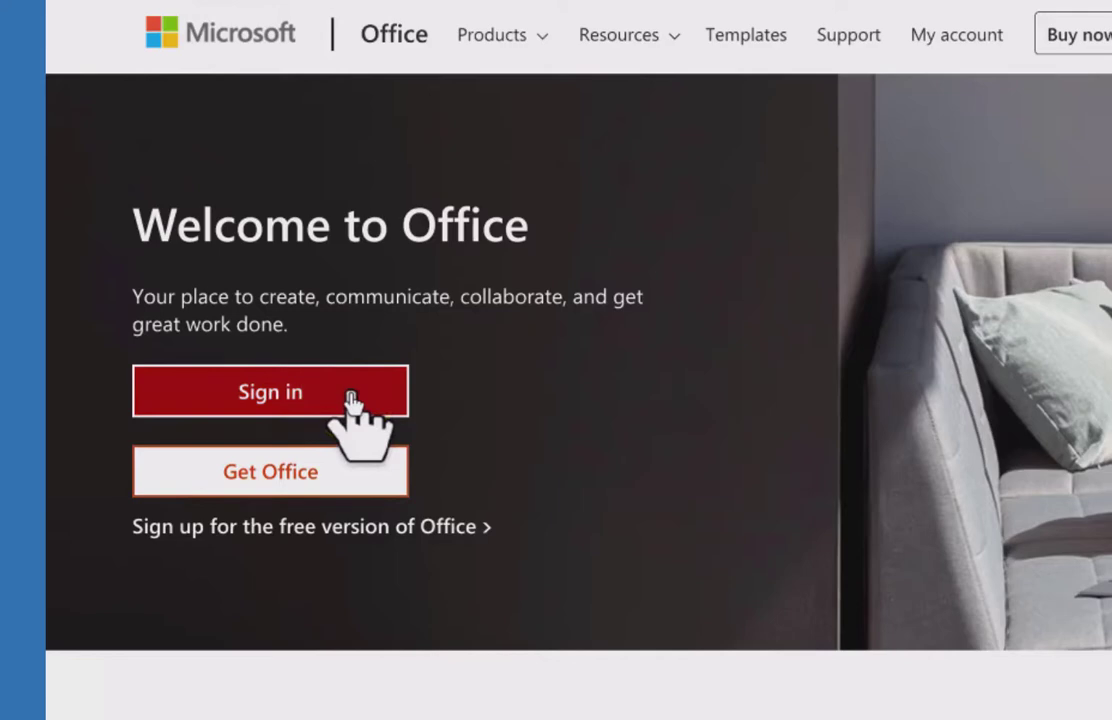
left_click(350, 395)
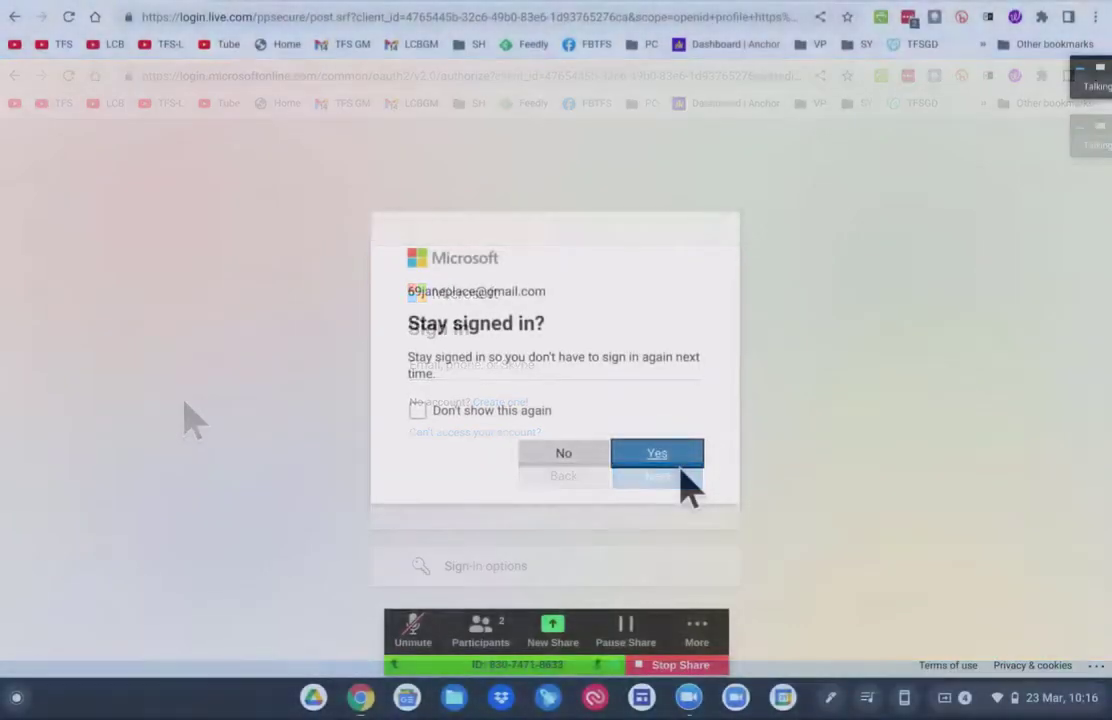
- Choose to stay signed in, landing on the Office home page
left_click(670, 455)
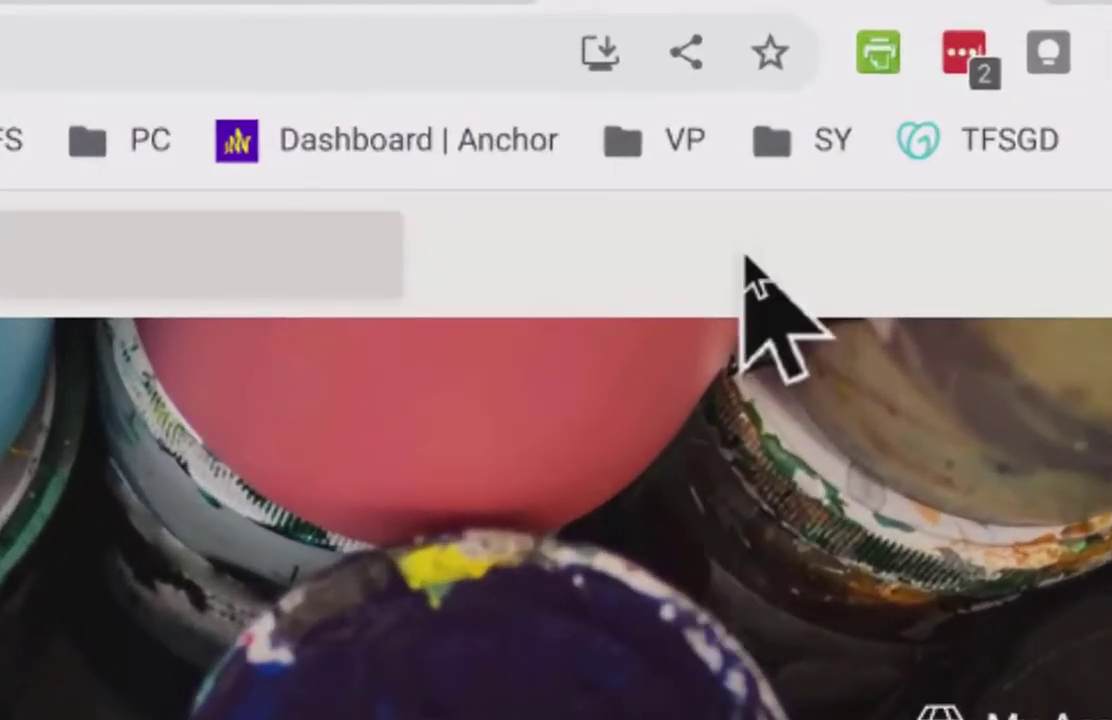
- Install Office as an app and open the FB Portal 12.4.2021 presentation from Recent
left_click(600, 68)
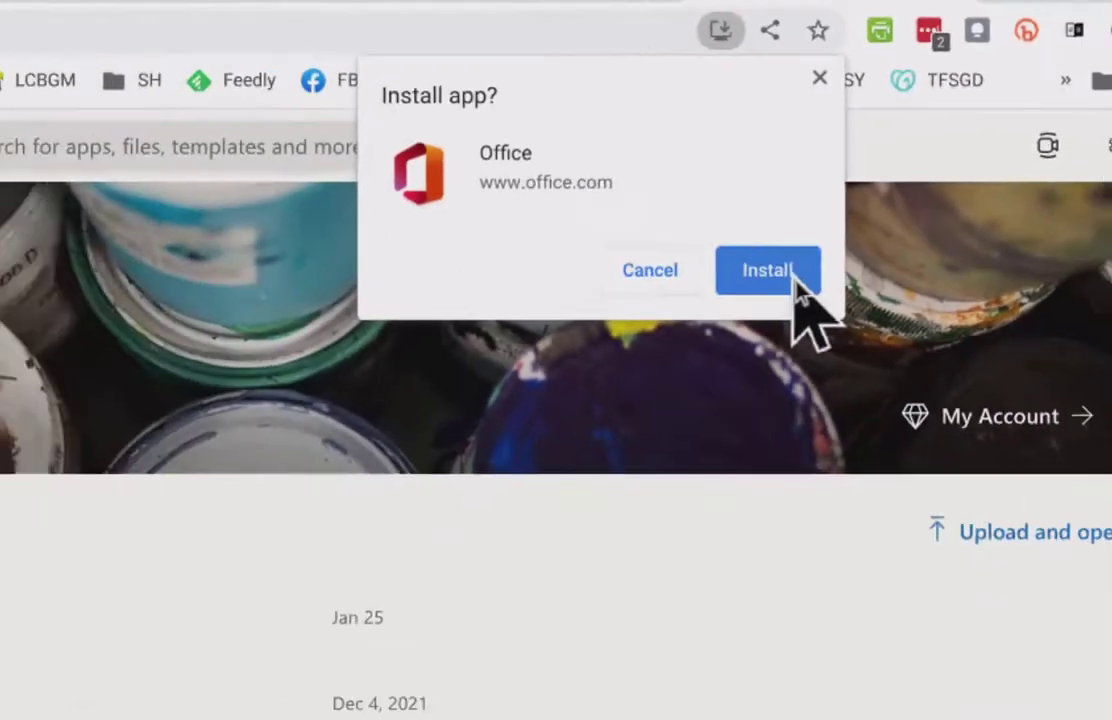
left_click(718, 481)
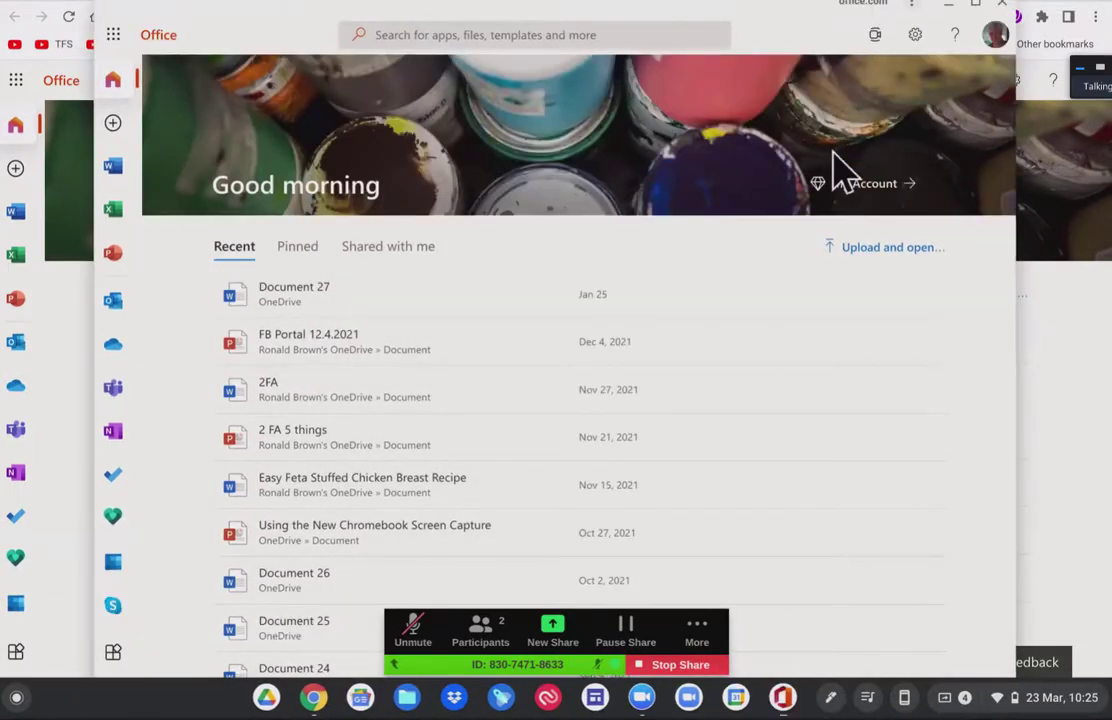
left_click(735, 343)
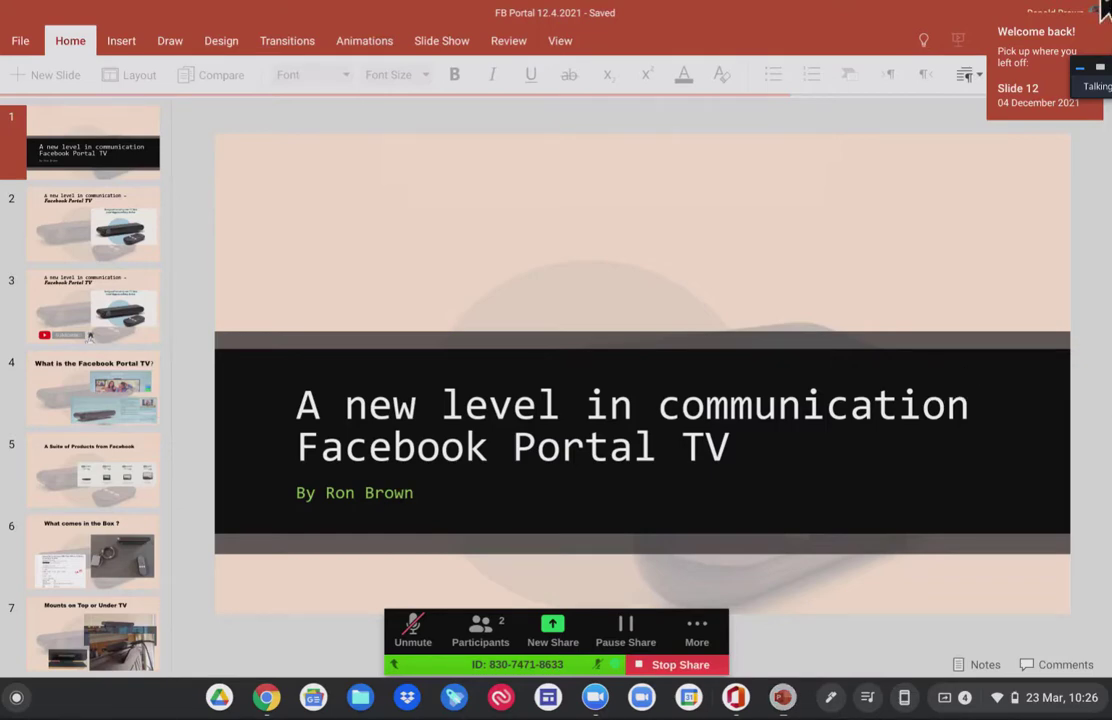
- Close the FB Portal presentation window and bring up the ChromeOS launcher
left_click(1105, 10)
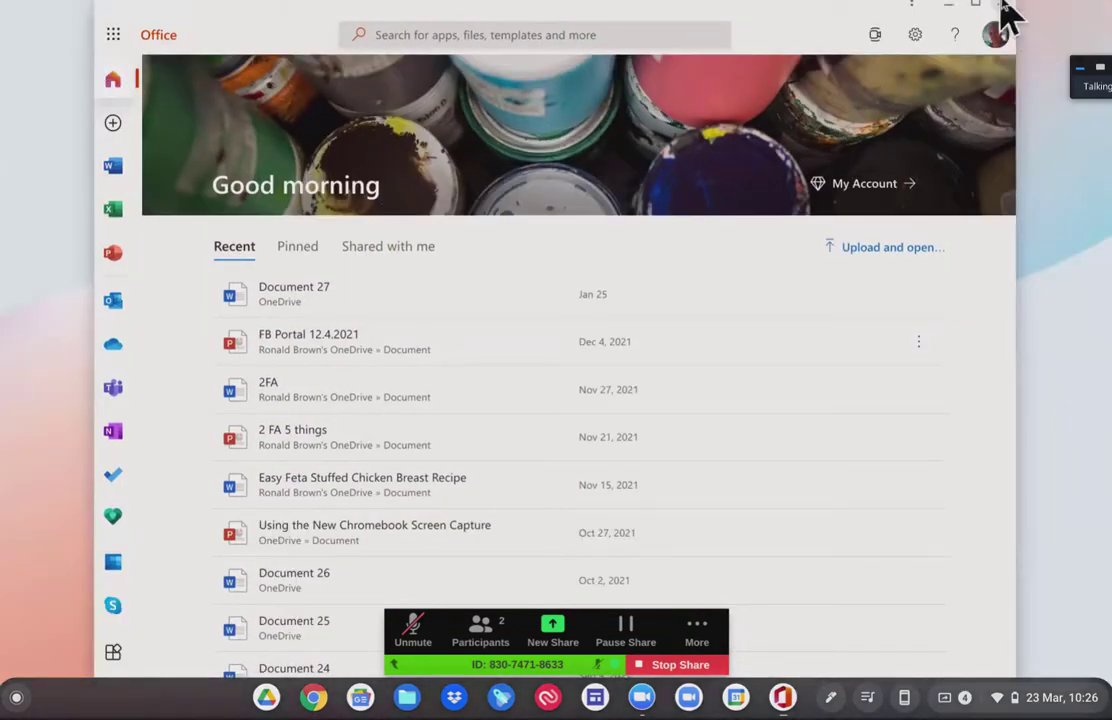
left_click(17, 698)
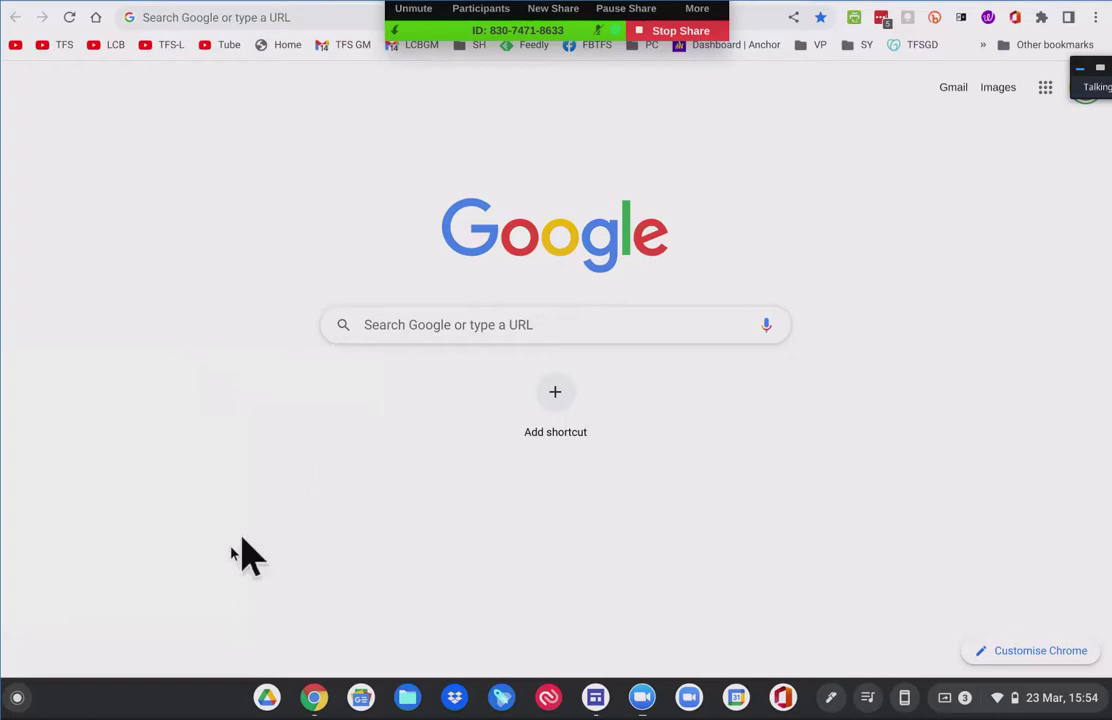
- Open the ChromeOS launcher to find the newly installed Office app
left_click(17, 697)
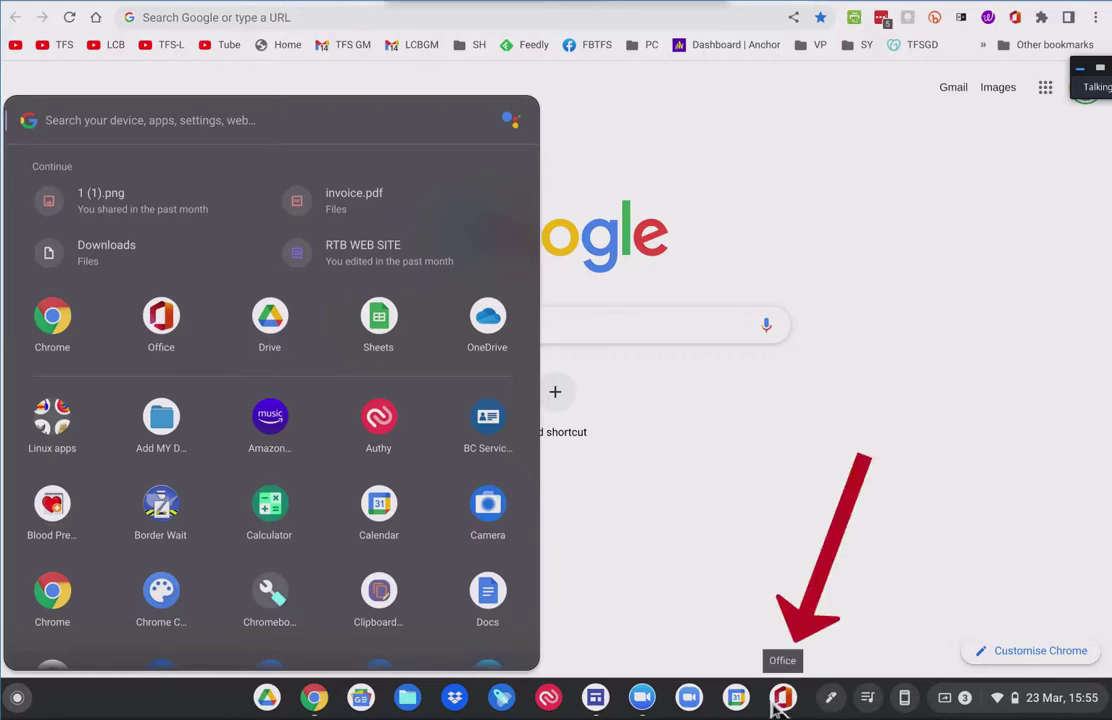
- Launch Office to view the 2 FA 5 things presentation, then switch to a new tab
left_click(619, 410)
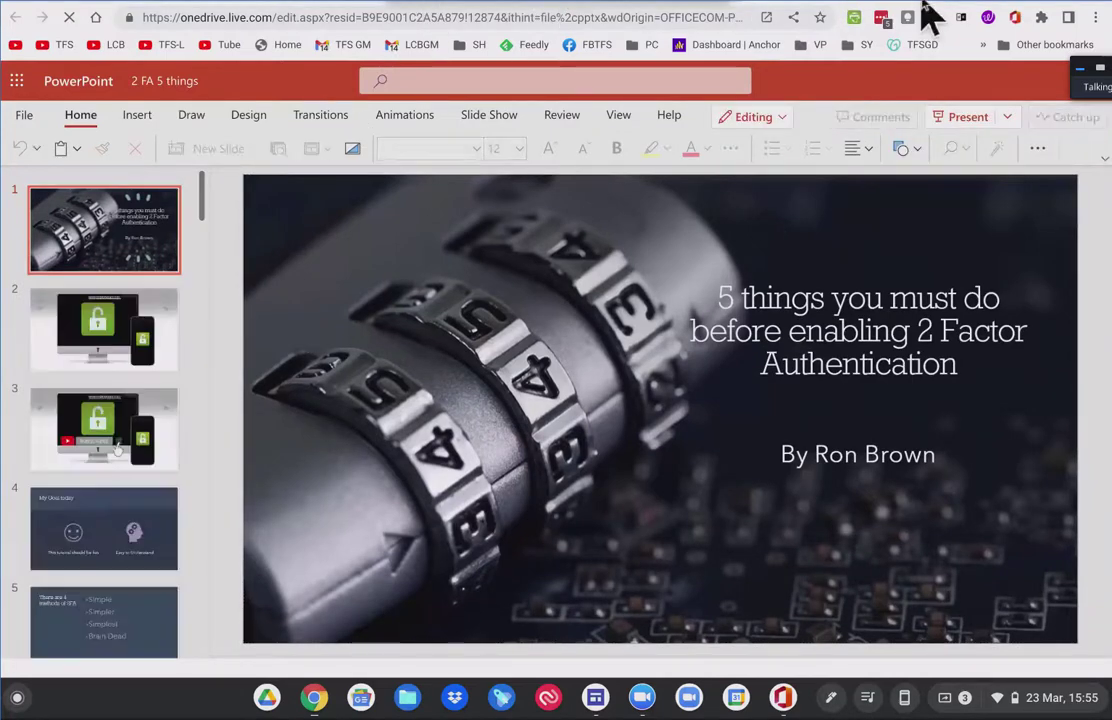
key("ctrl+t")
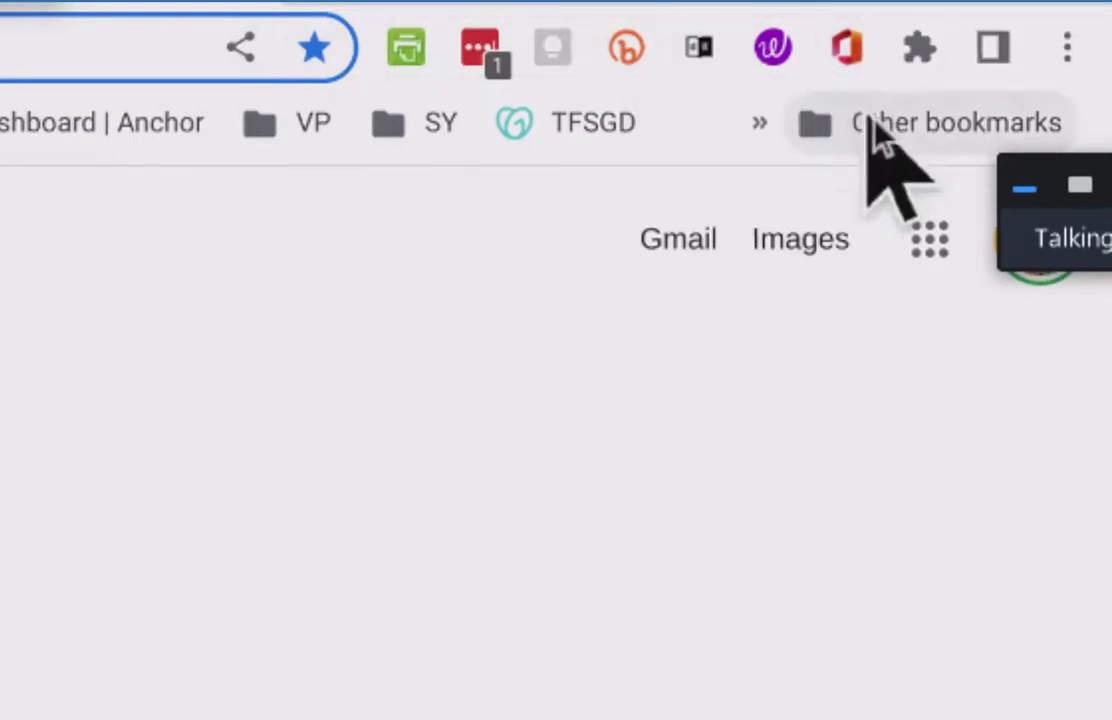
- Unpin and re-pin the Office extension from the Extensions menu so it stays in Chrome's toolbar
left_click(919, 58)
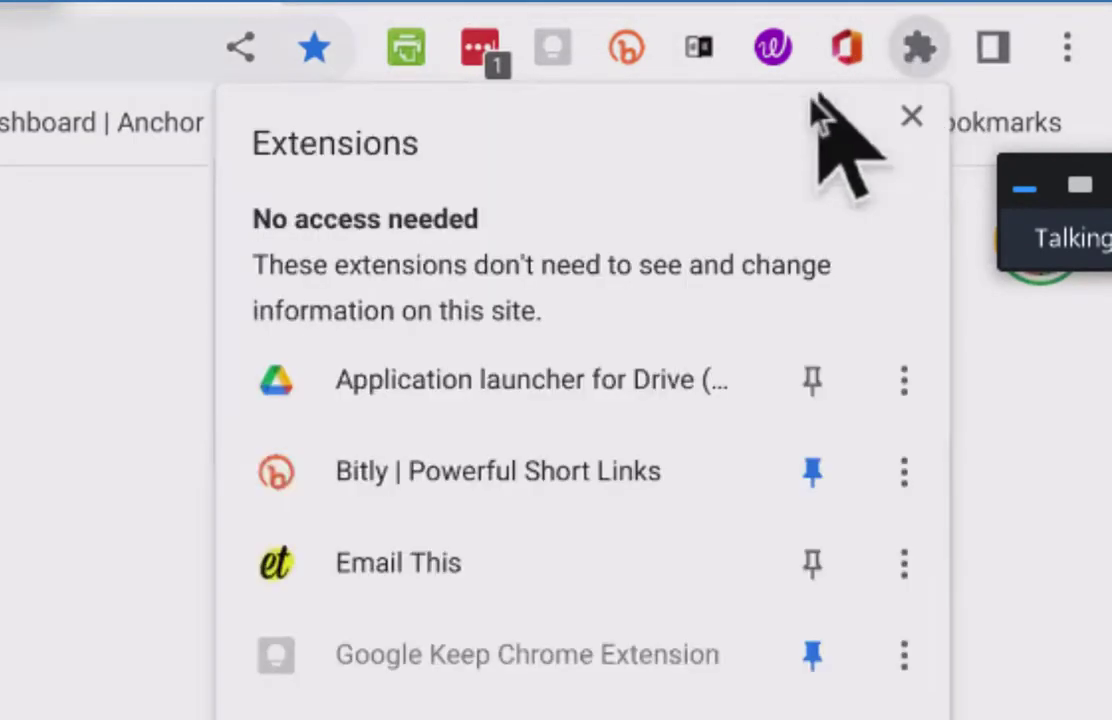
scroll(690, 480, "down", 6)
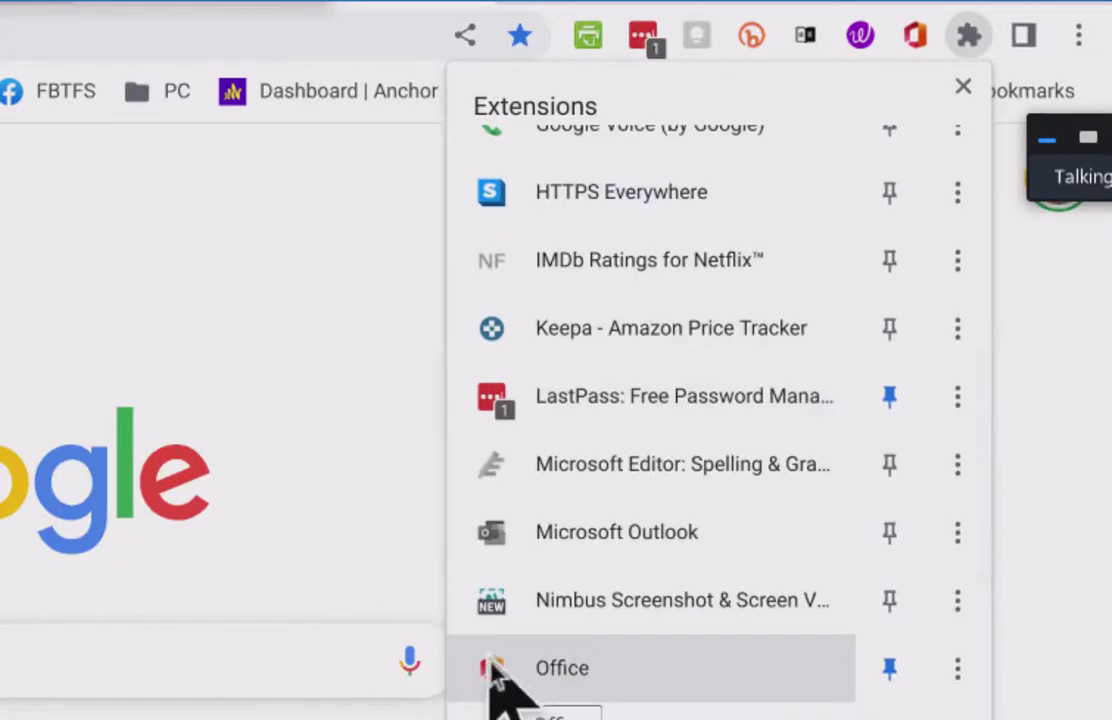
left_click(886, 680)
left_click(889, 674)
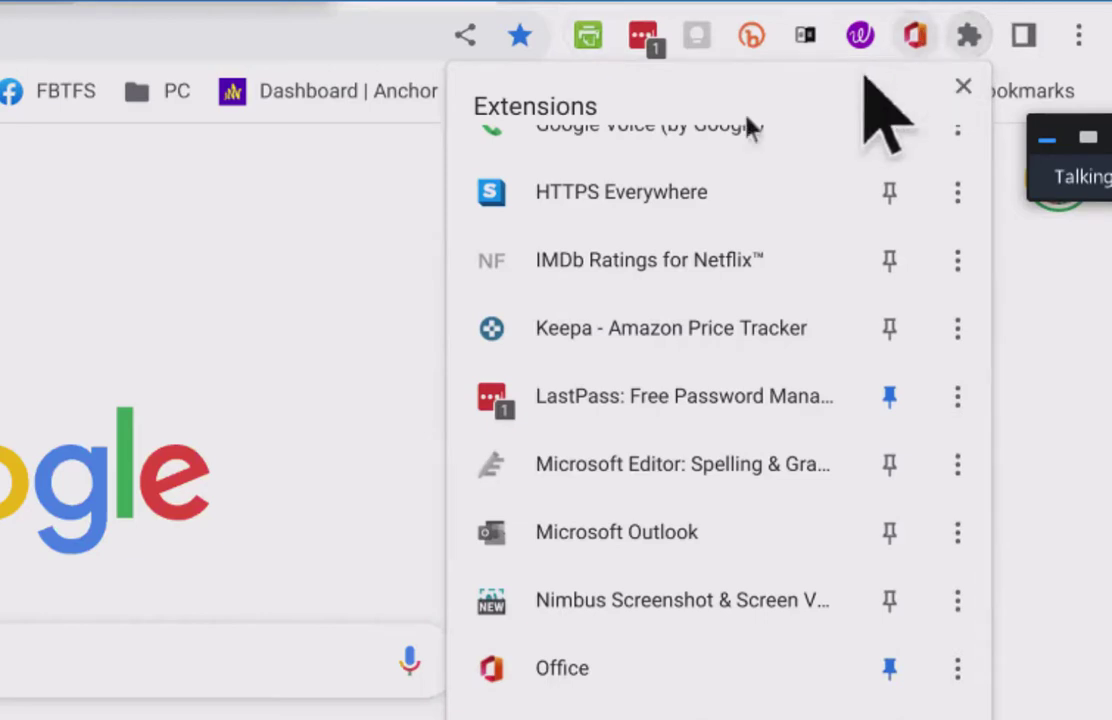
left_click(356, 224)
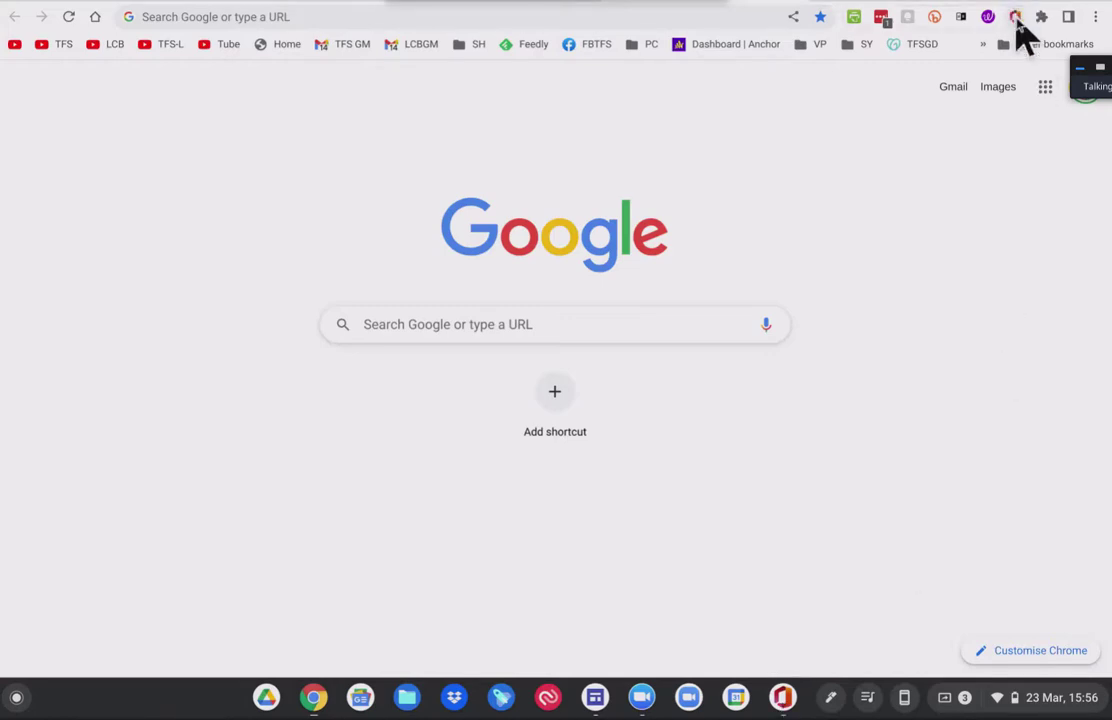
left_click(1016, 20)
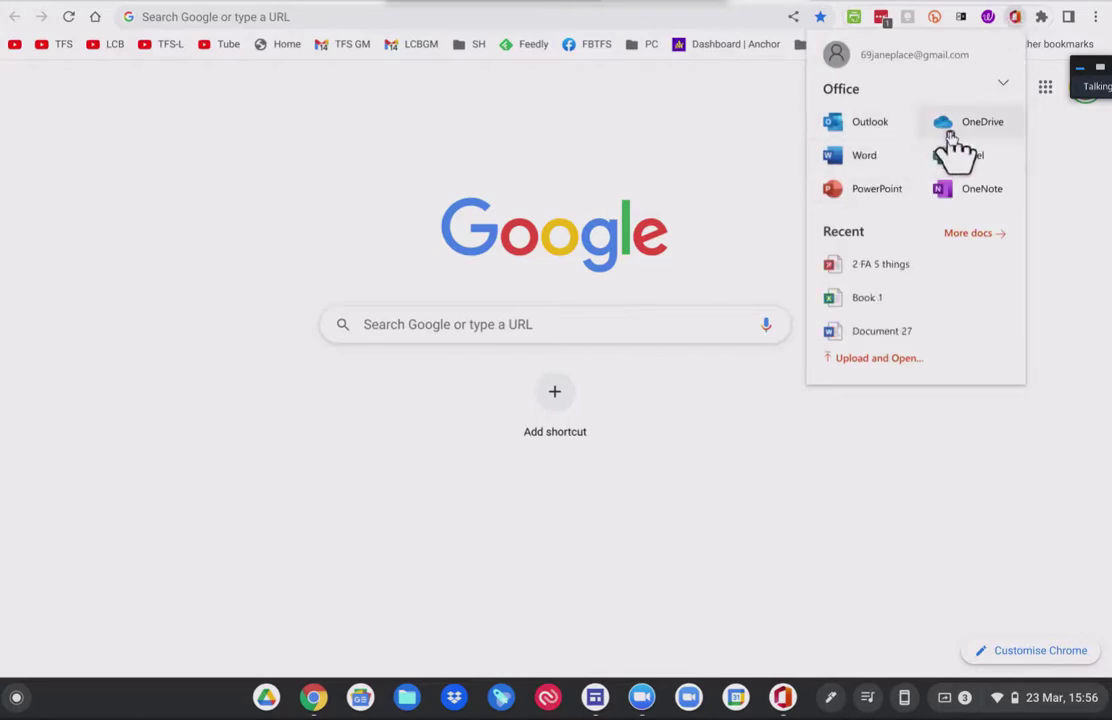
left_click(852, 157)
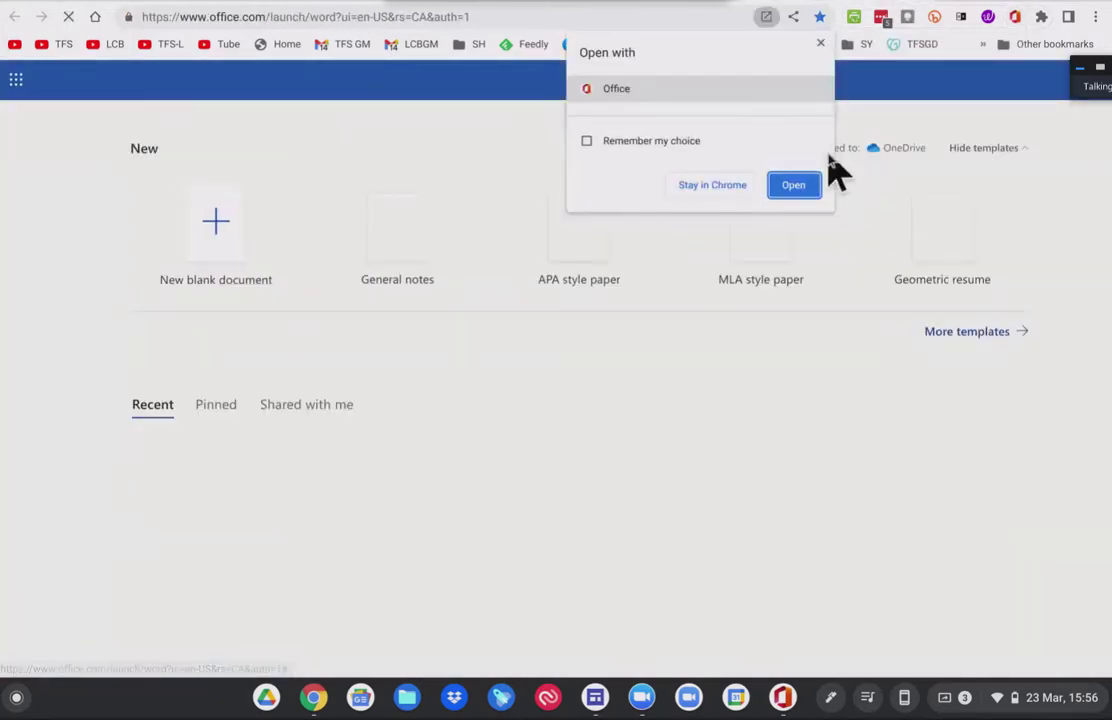
left_click(707, 188)
scroll(412, 362, "down", 1)
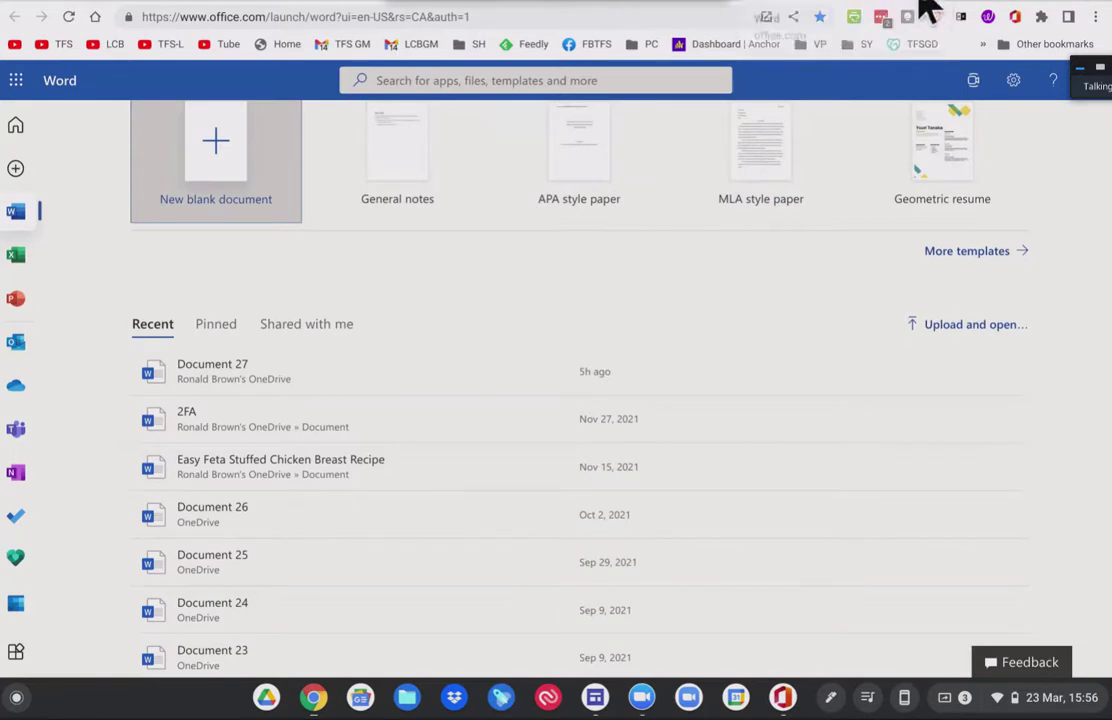
key("ctrl+t")
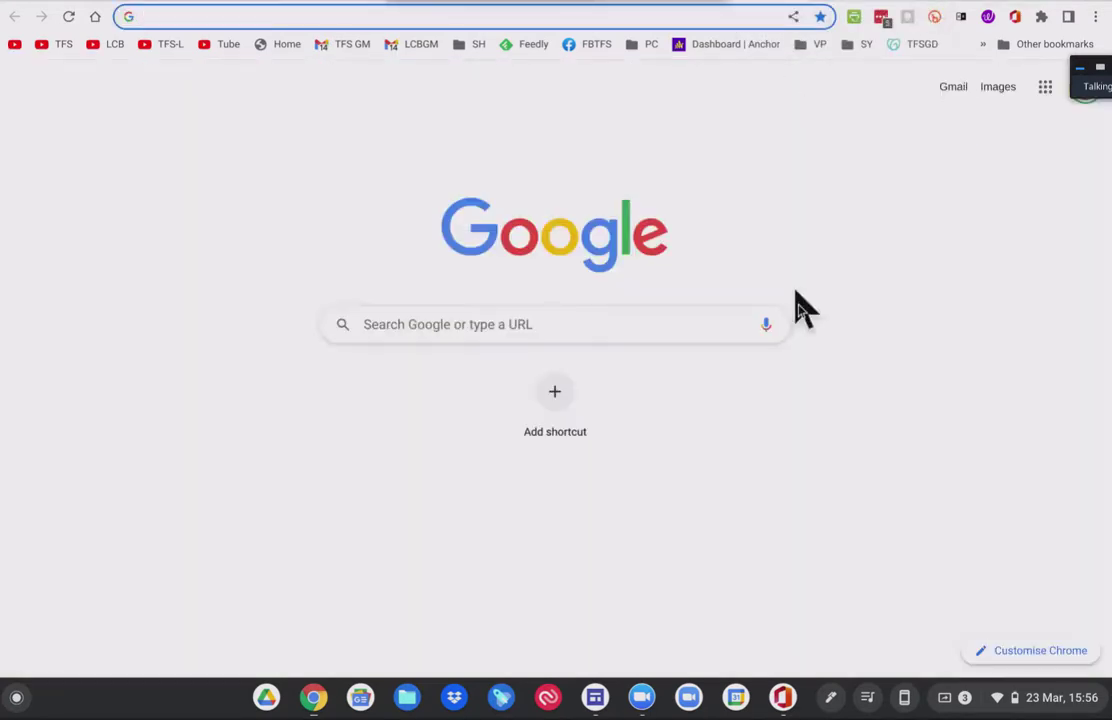